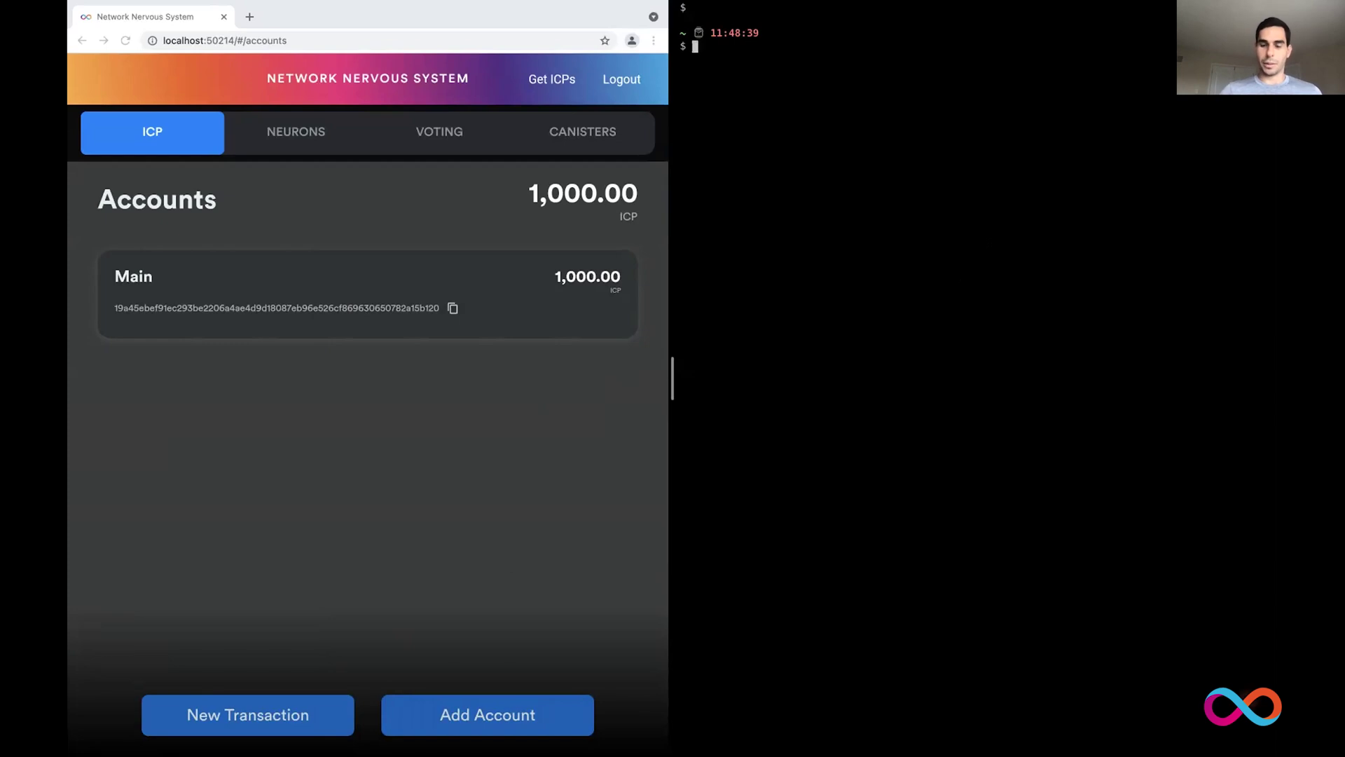
# Step: Run hwallet info to show the principal, address and 0 e8s balance, then select the address
pyautogui.write('h')
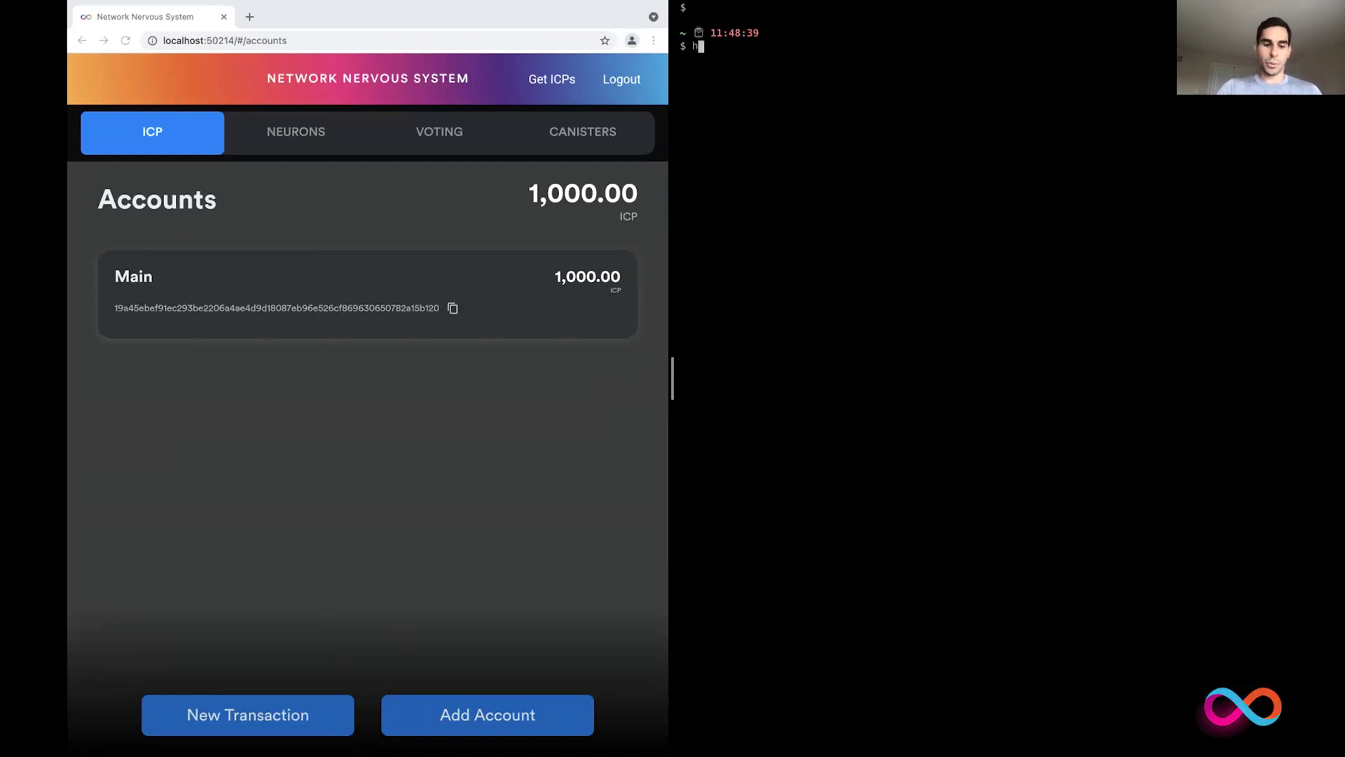
pyautogui.write('wallet info')
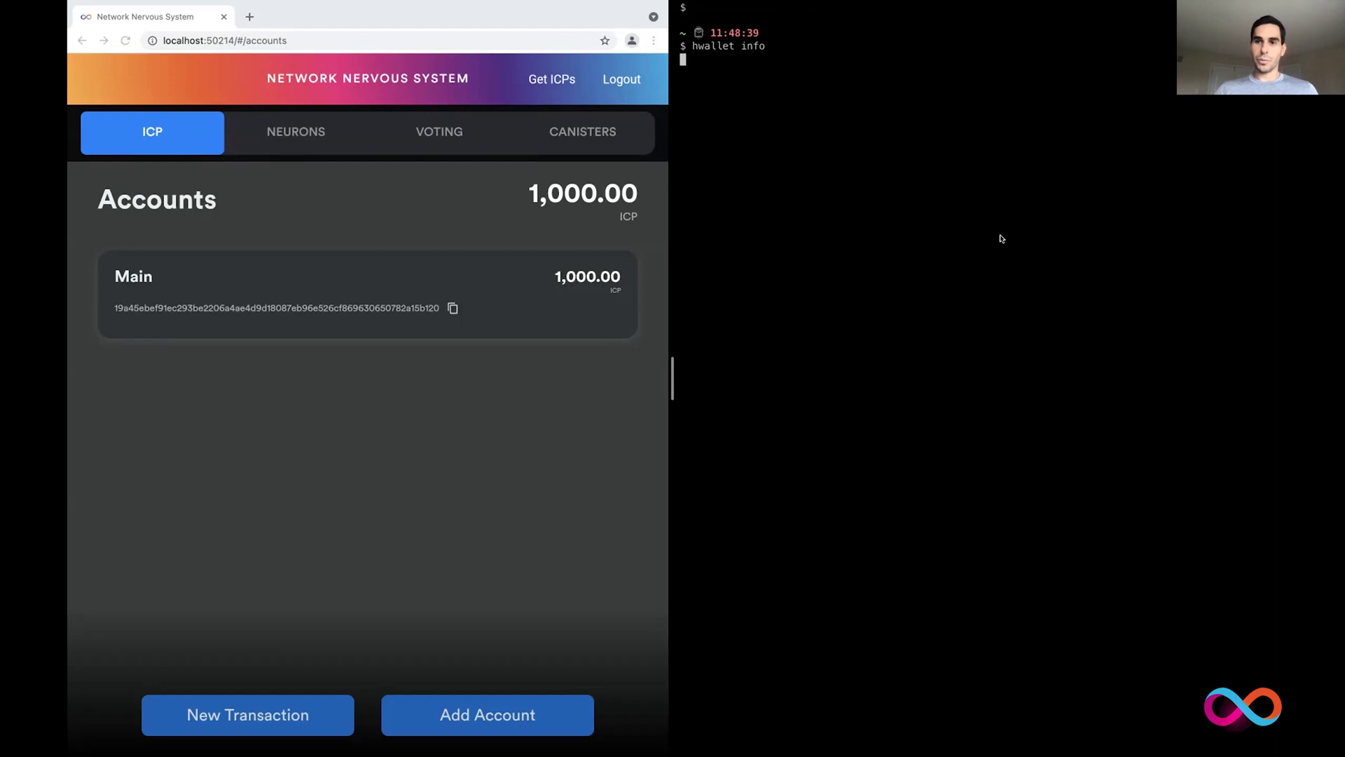
pyautogui.moveTo(1044, 21)
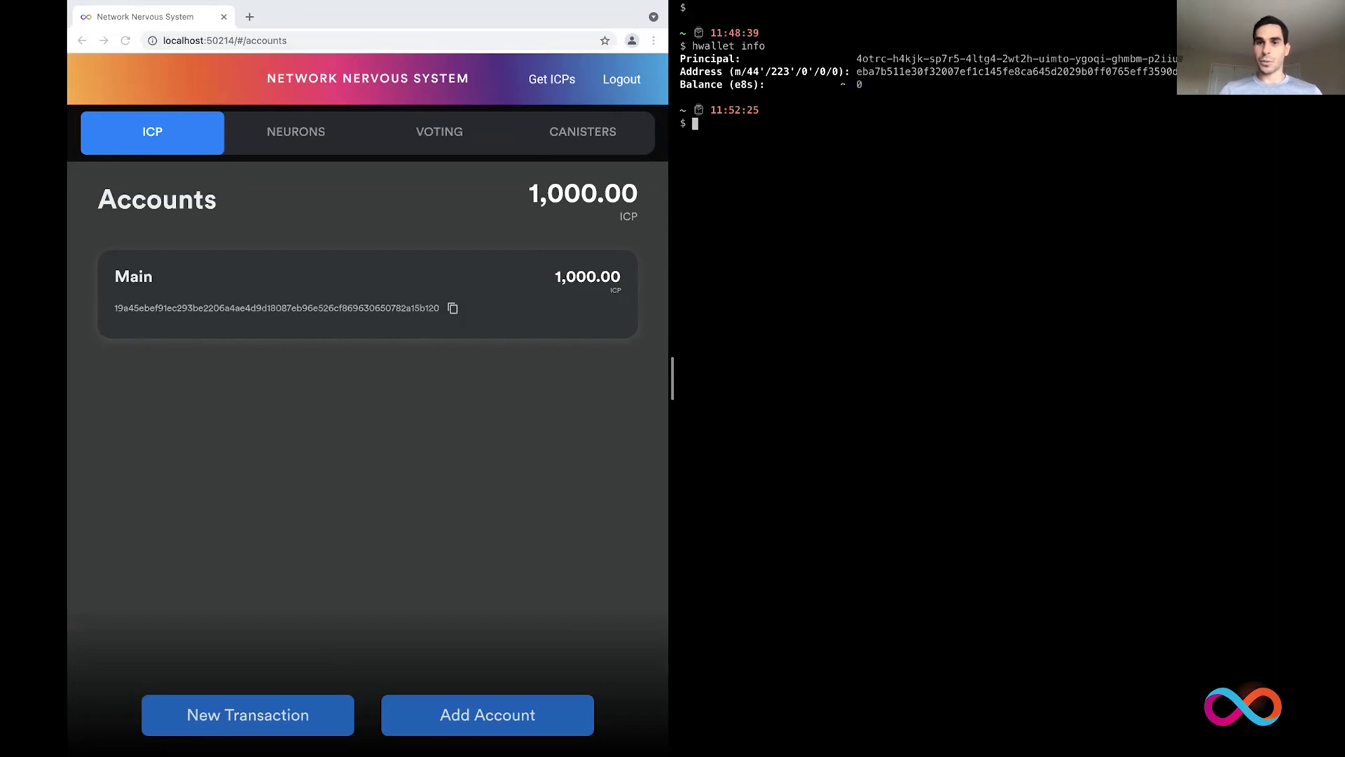
pyautogui.doubleClick(879, 70)
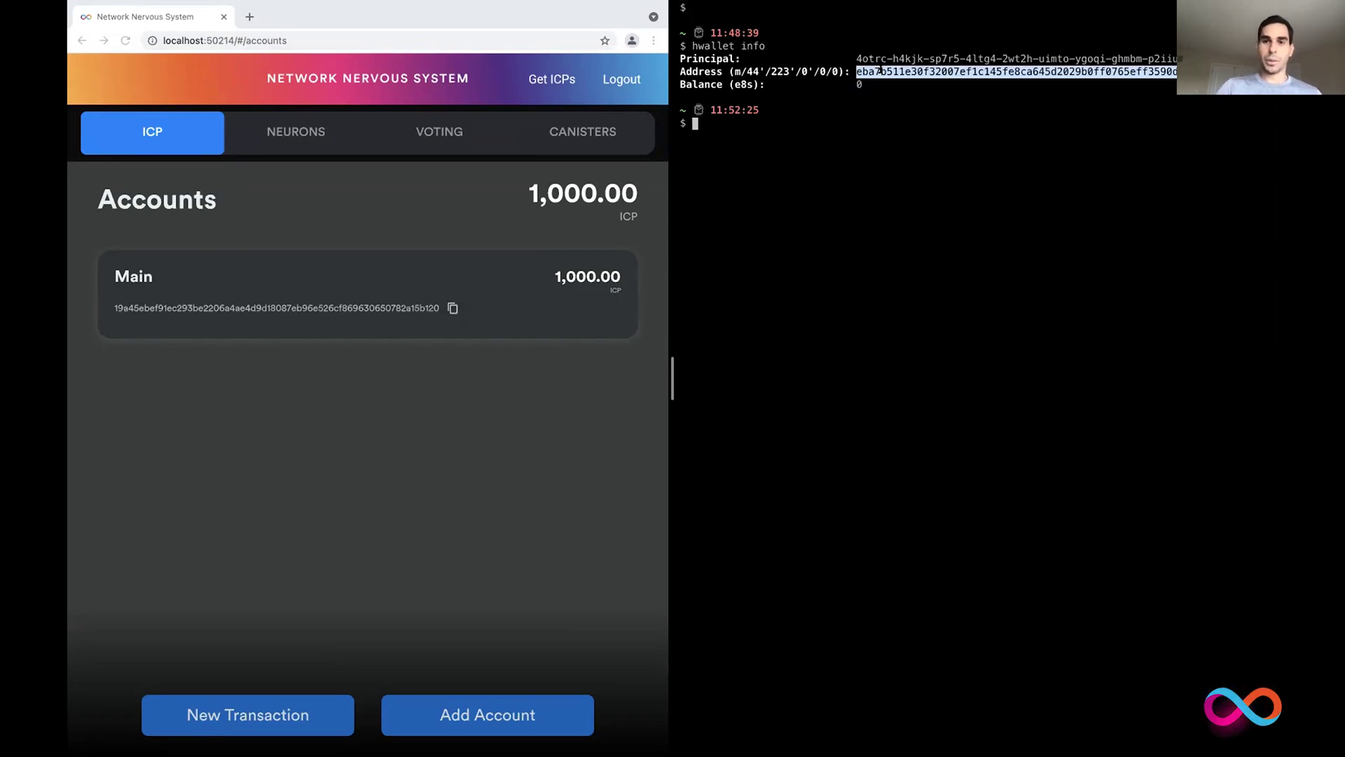
# Step: Back in the NNS app, start a new transaction from the Main account
pyautogui.click(513, 264)
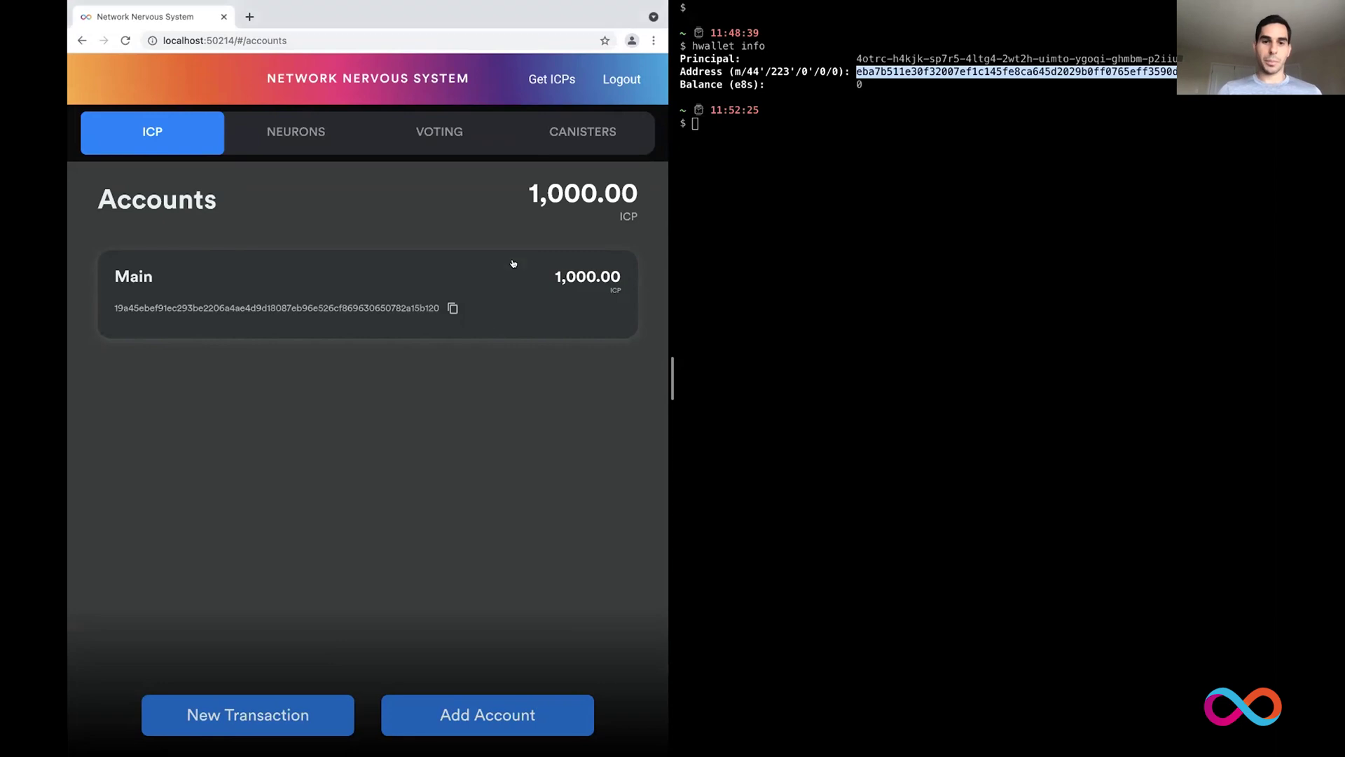
pyautogui.click(479, 262)
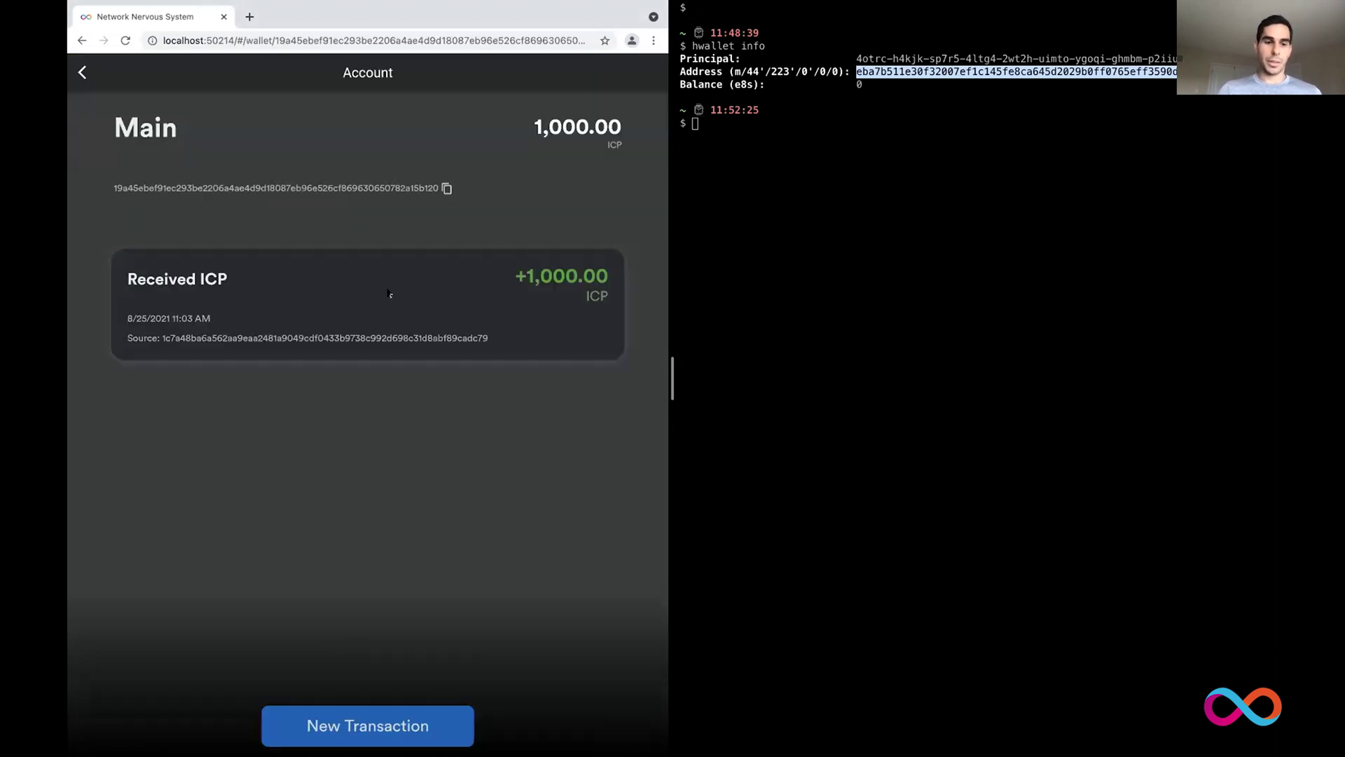
pyautogui.click(83, 73)
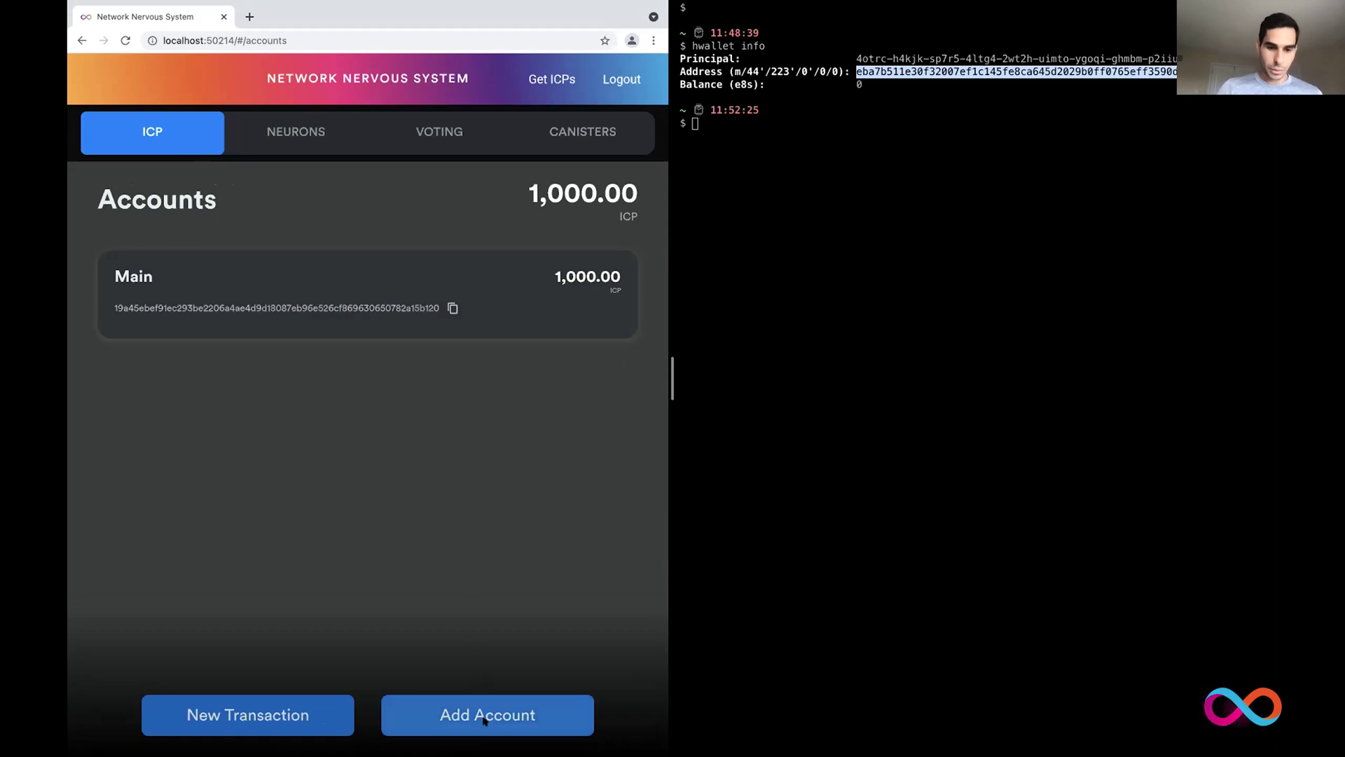
pyautogui.click(238, 713)
pyautogui.click(228, 713)
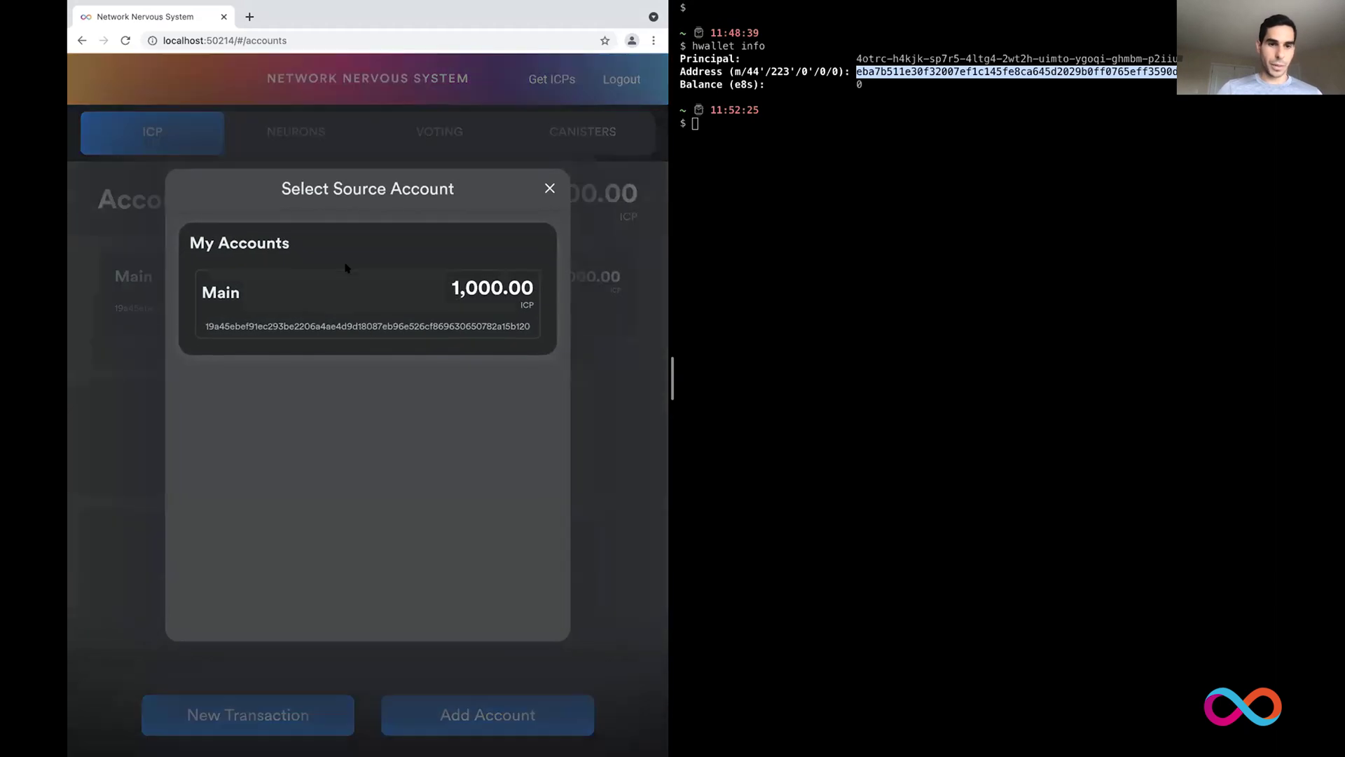
pyautogui.click(323, 301)
# Step: Paste the hardware wallet address as destination, enter 100 ICP, then review and send
pyautogui.click(290, 288)
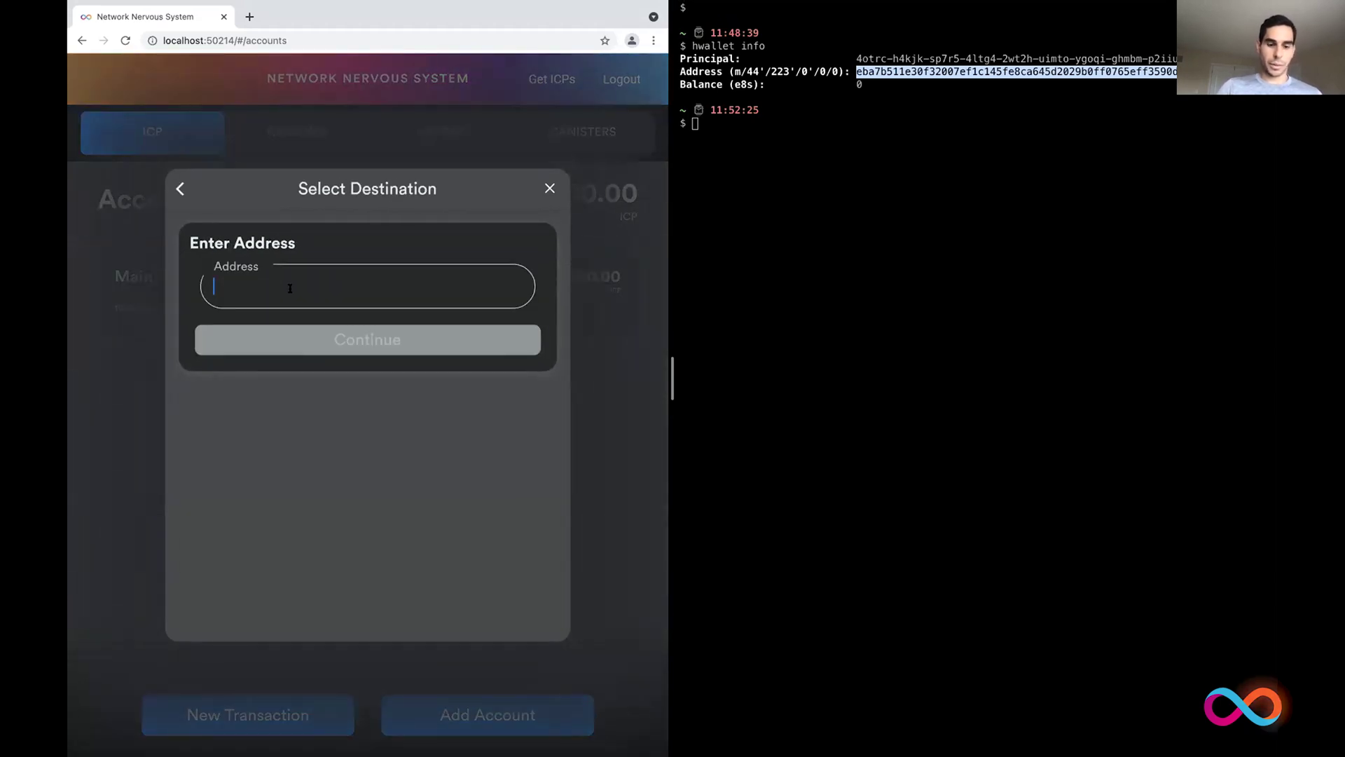
pyautogui.write('eba7b511e30f32007ef1c145fe8ca645d2029b0ff0765eff3590d7576797e9d3')
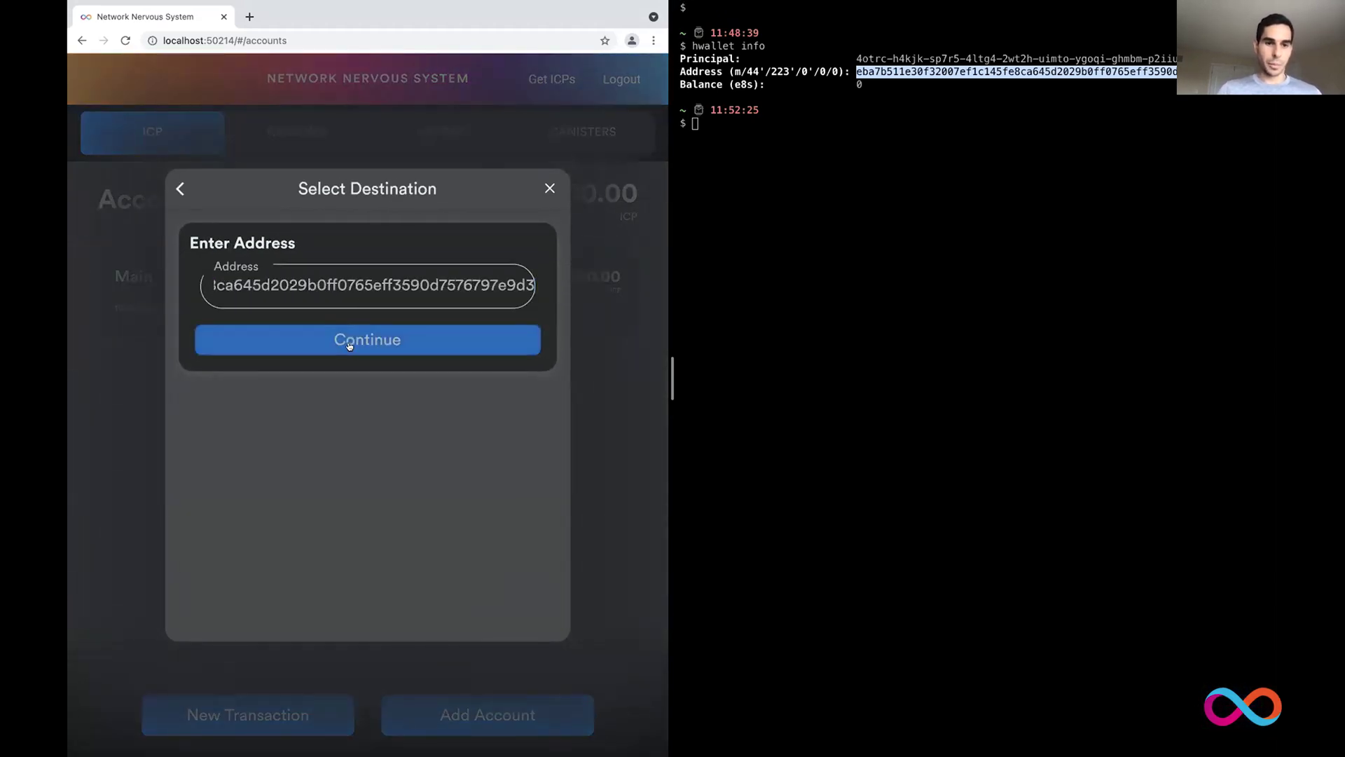
pyautogui.click(346, 339)
pyautogui.click(331, 372)
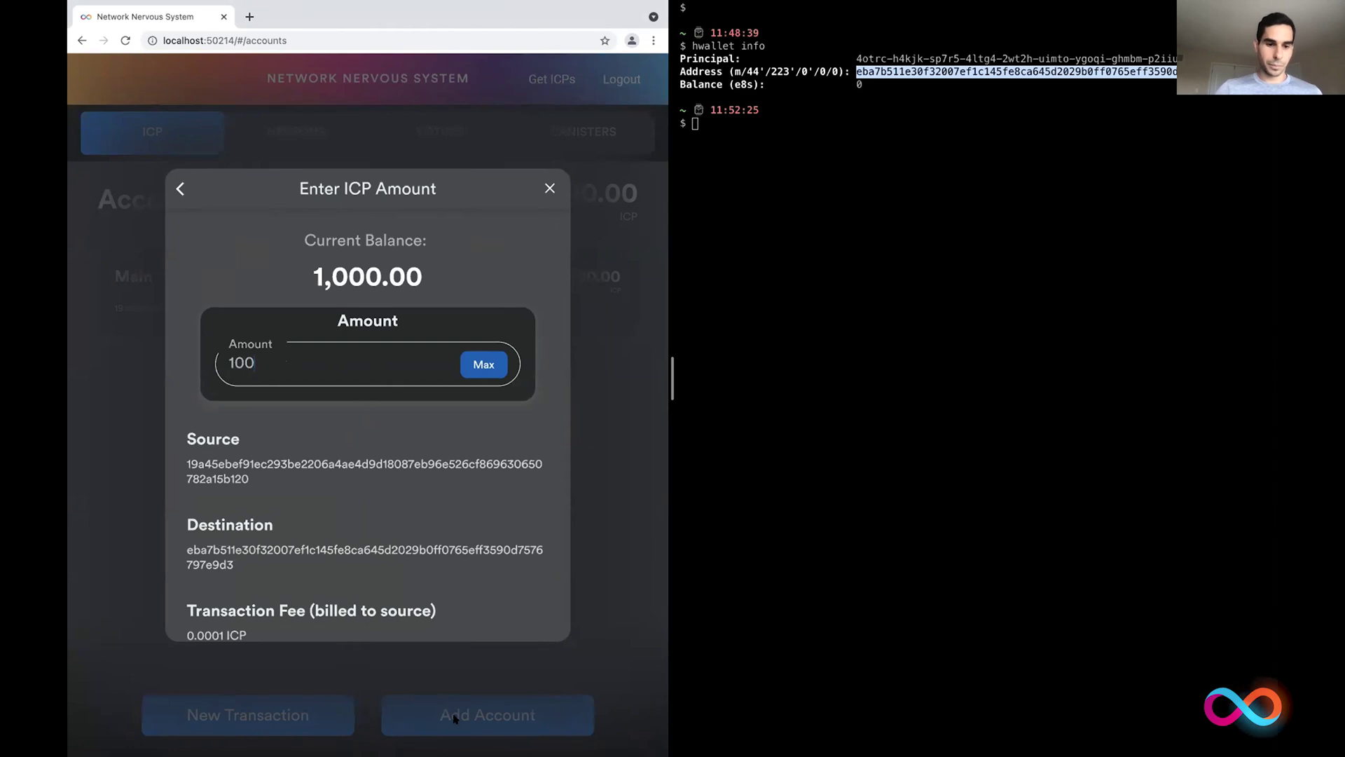
pyautogui.scroll(-2, 398, 477)
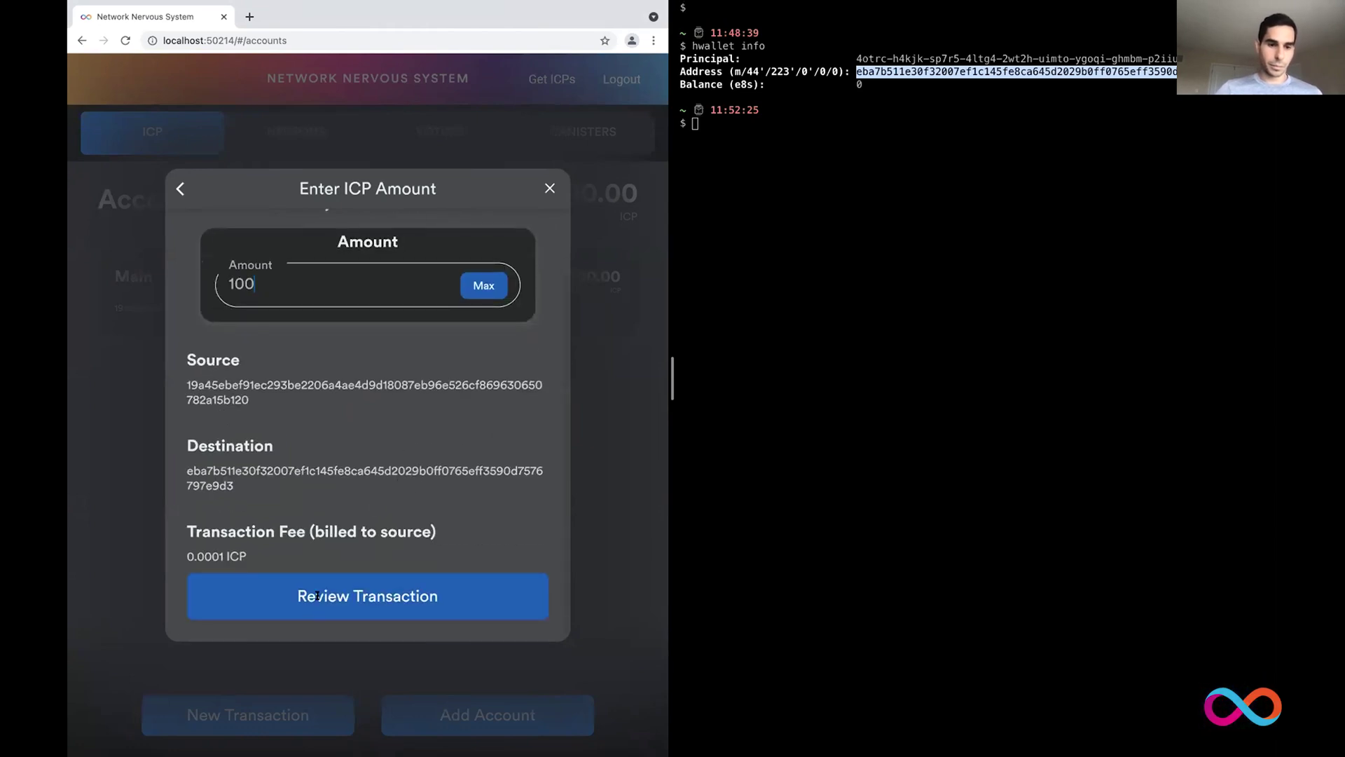
pyautogui.click(317, 596)
pyautogui.click(325, 593)
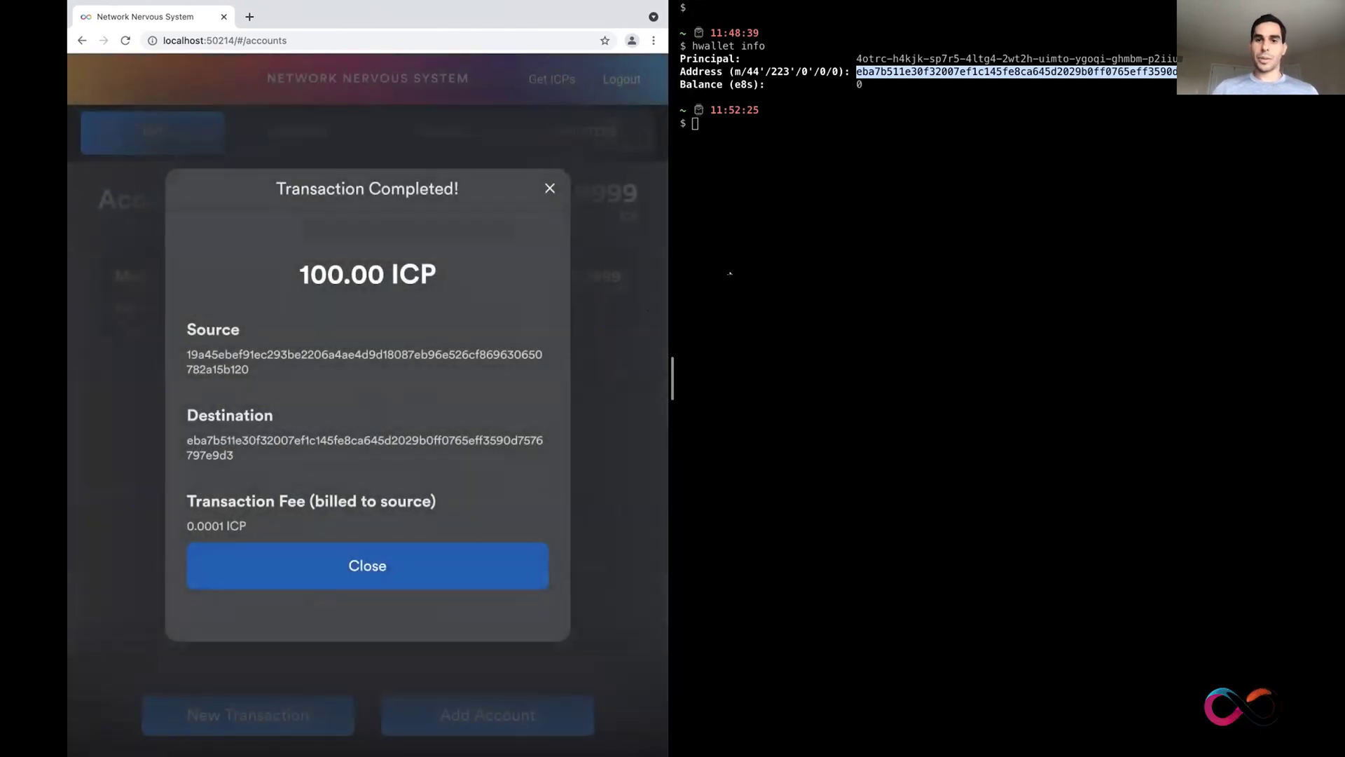
# Step: Recheck the wallet's 100 ICP balance, then run hwallet stake-neuron --amount 100000000
pyautogui.press('Up')
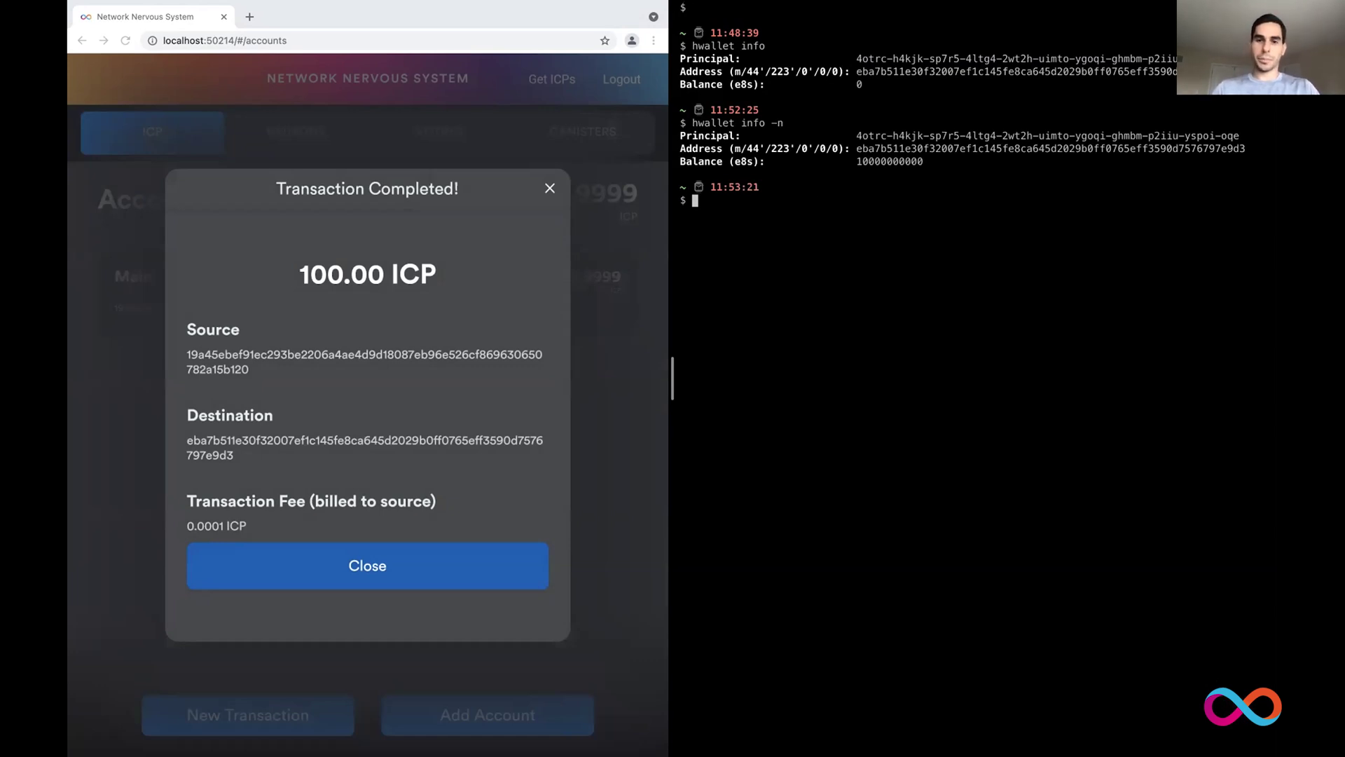
pyautogui.press('Return')
pyautogui.write('hwallet ')
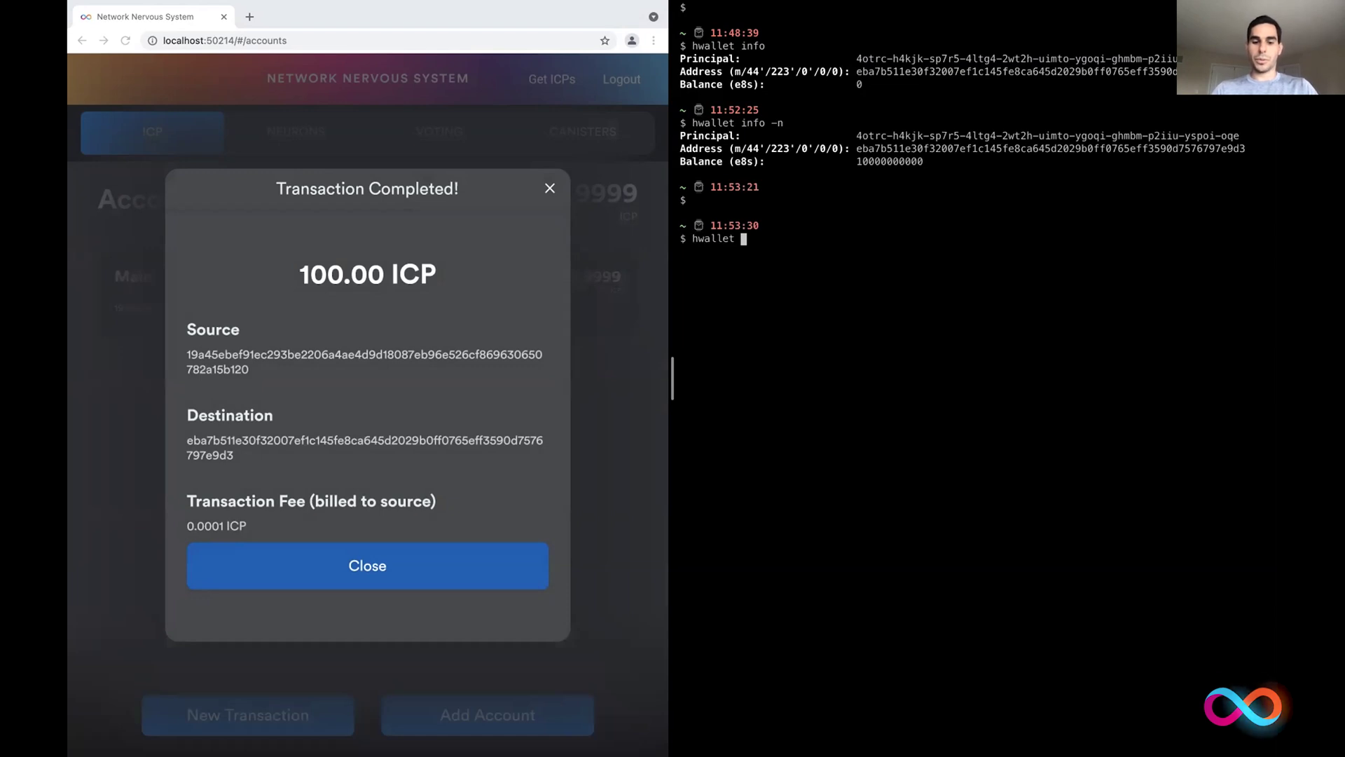
pyautogui.write('stake-neuron --amount 1')
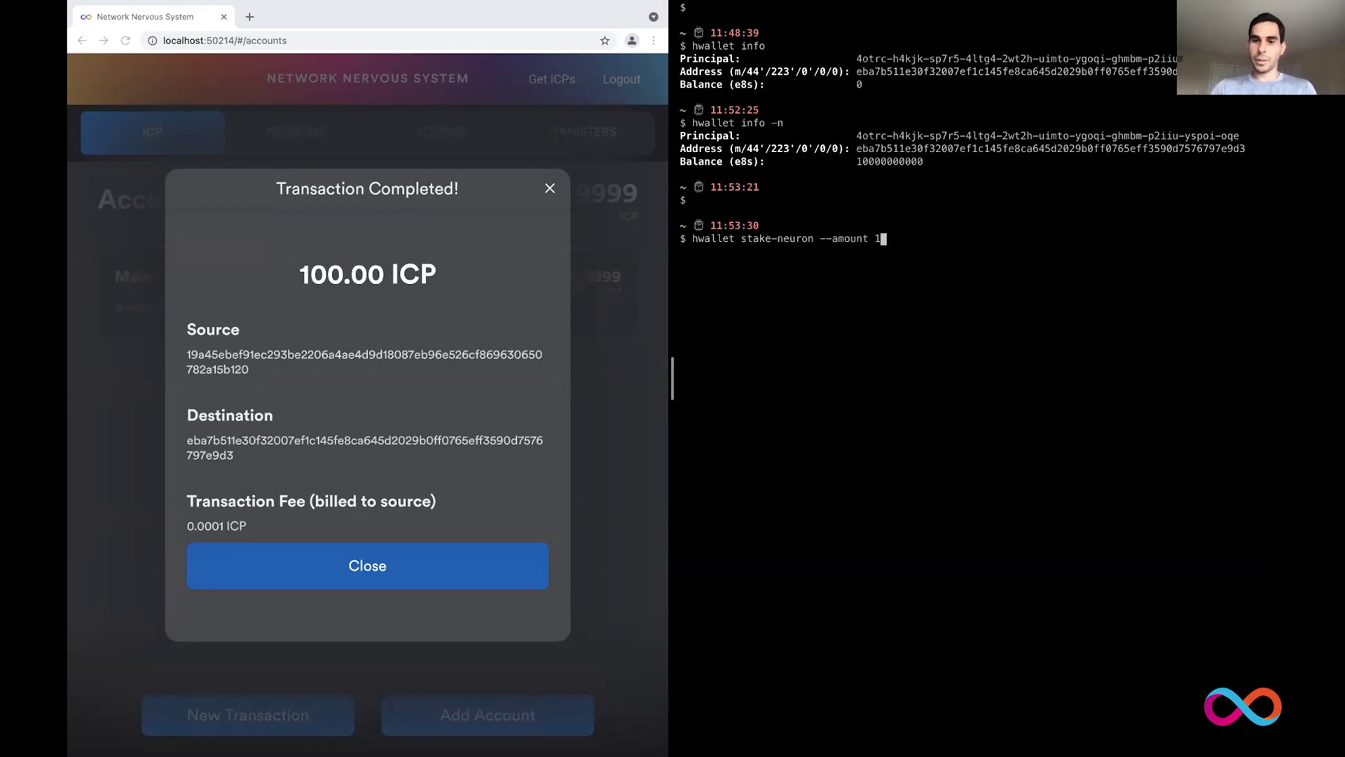
pyautogui.write('00000000')
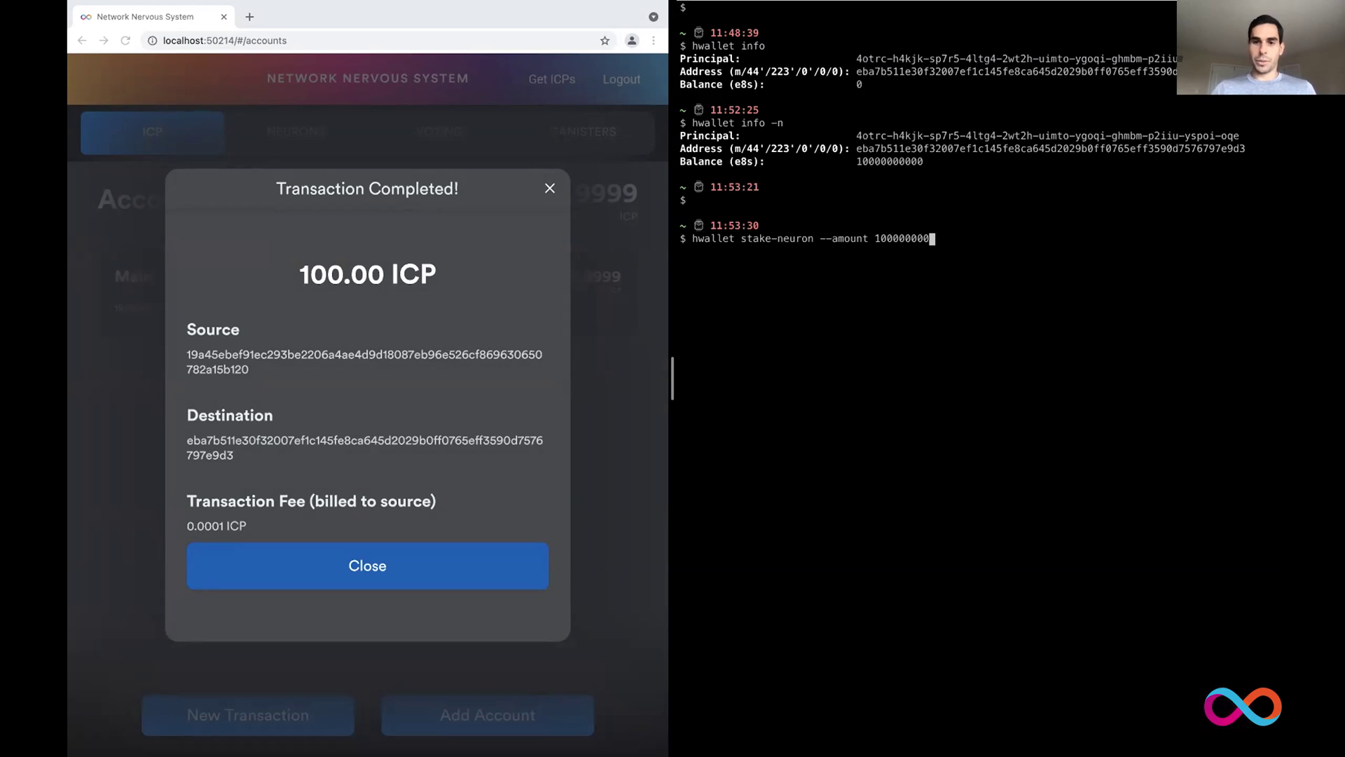
pyautogui.press('Return')
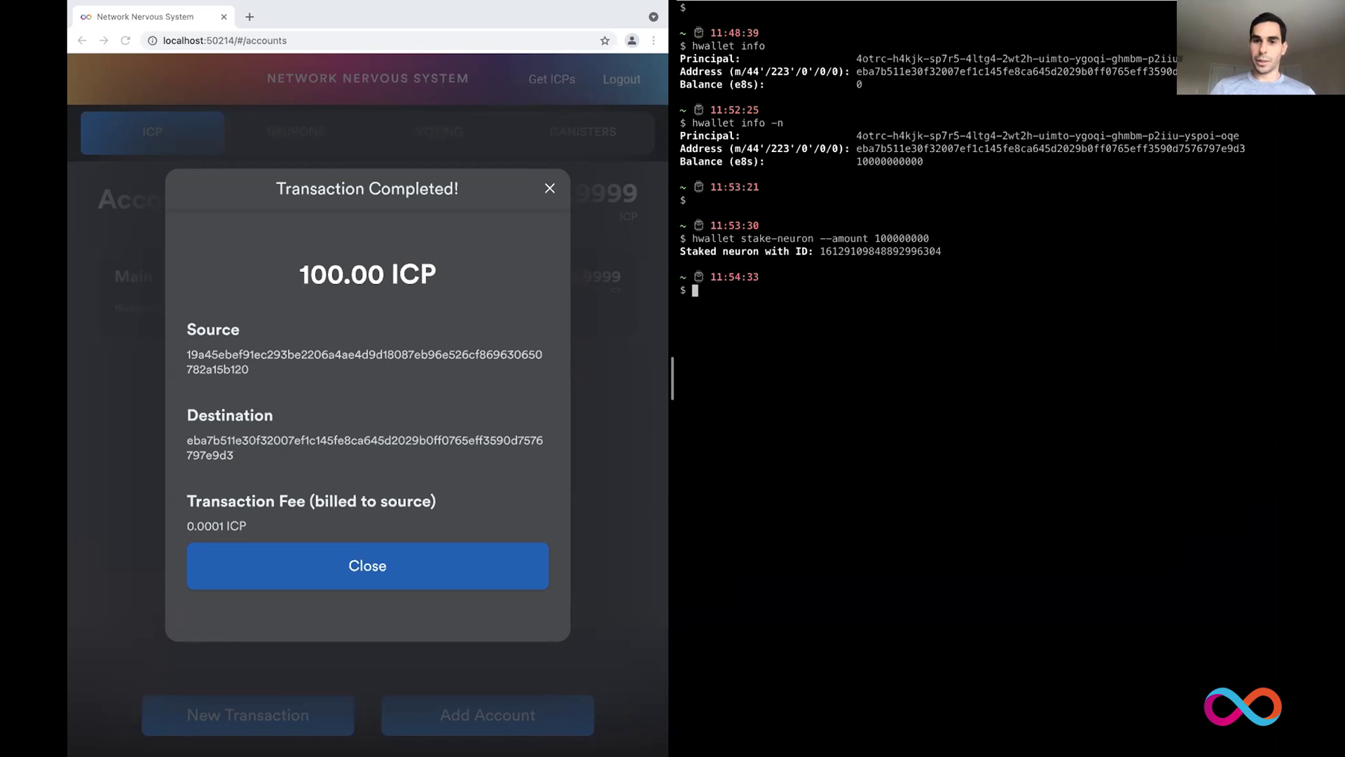
# Step: Run hwallet increase-dissolve-delay with the new neuron ID, --years 4 --days 8
pyautogui.doubleClick(831, 252)
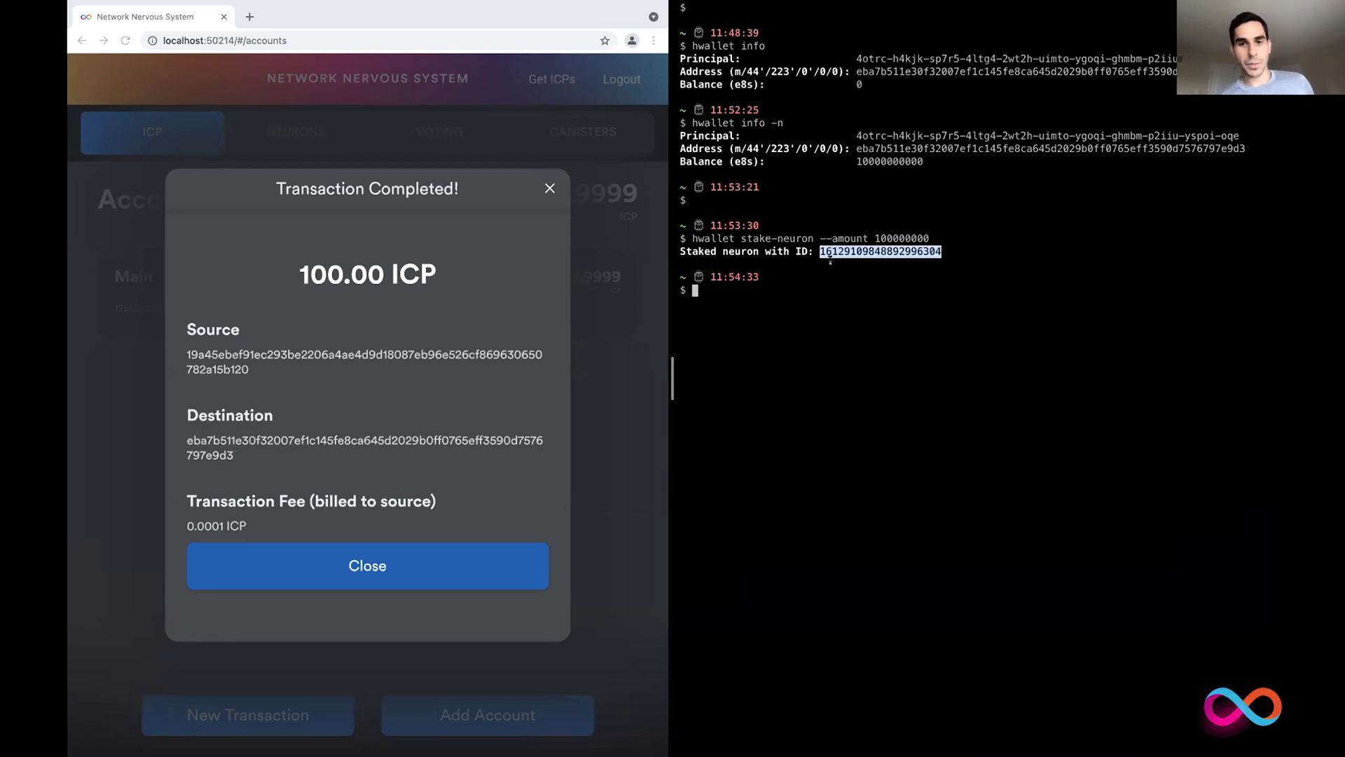
pyautogui.click(830, 259)
pyautogui.write('hwallet ')
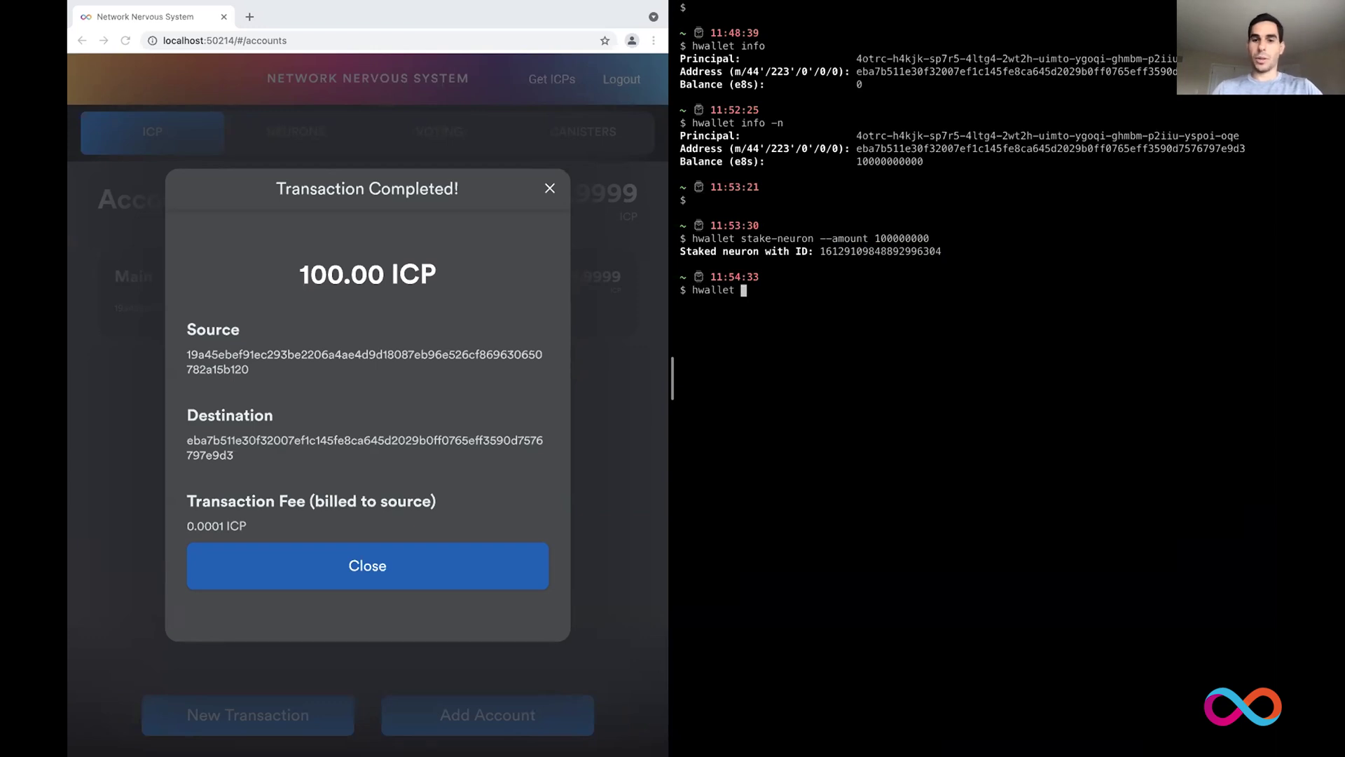
pyautogui.write('incr')
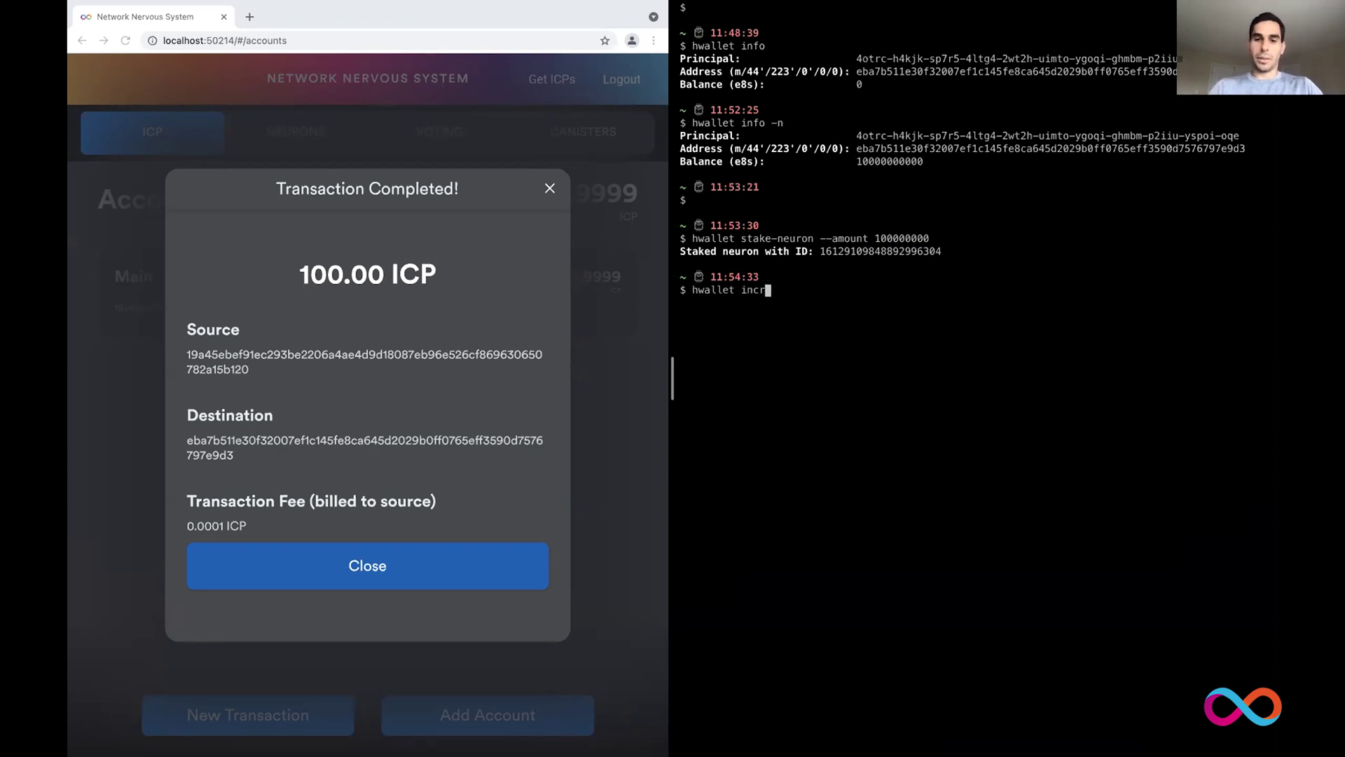
pyautogui.write('ease--')
pyautogui.write('disso')
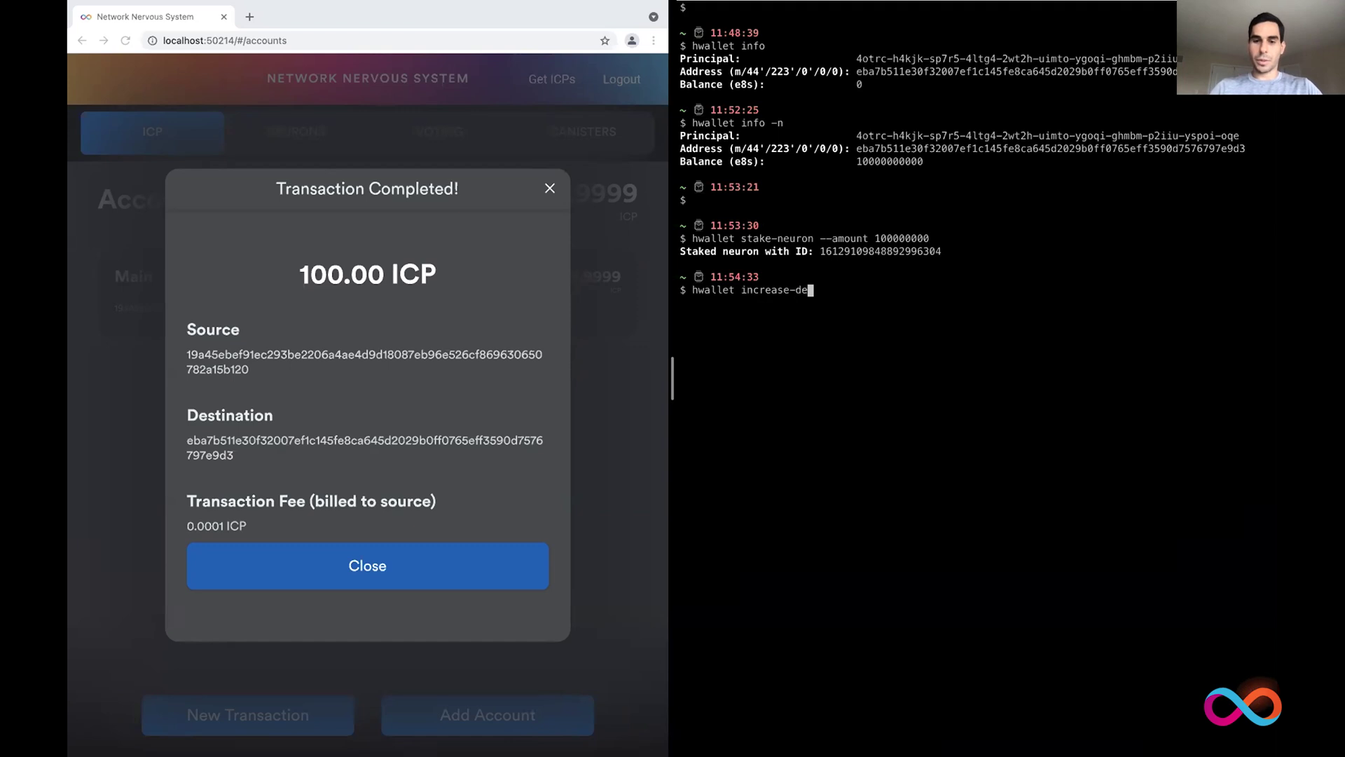
pyautogui.write('lve-delay ')
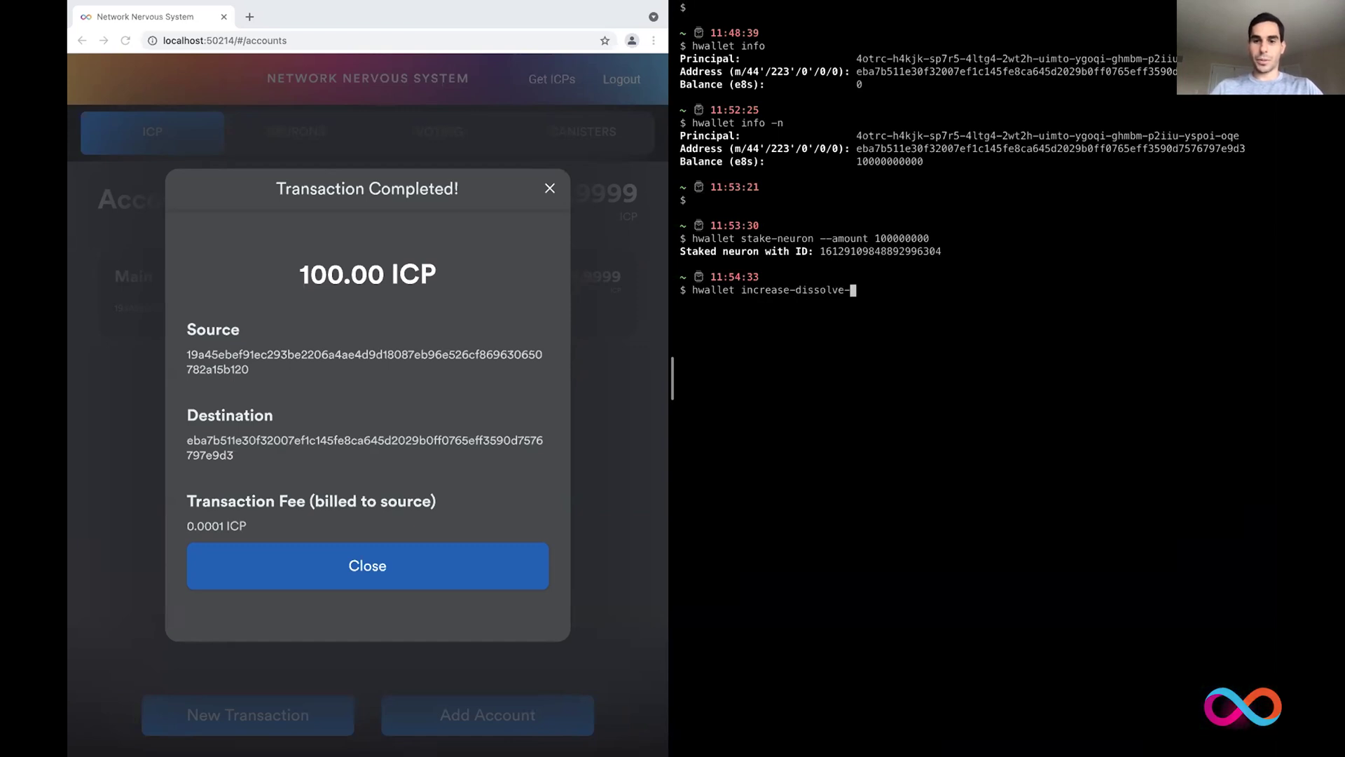
pyautogui.write('--')
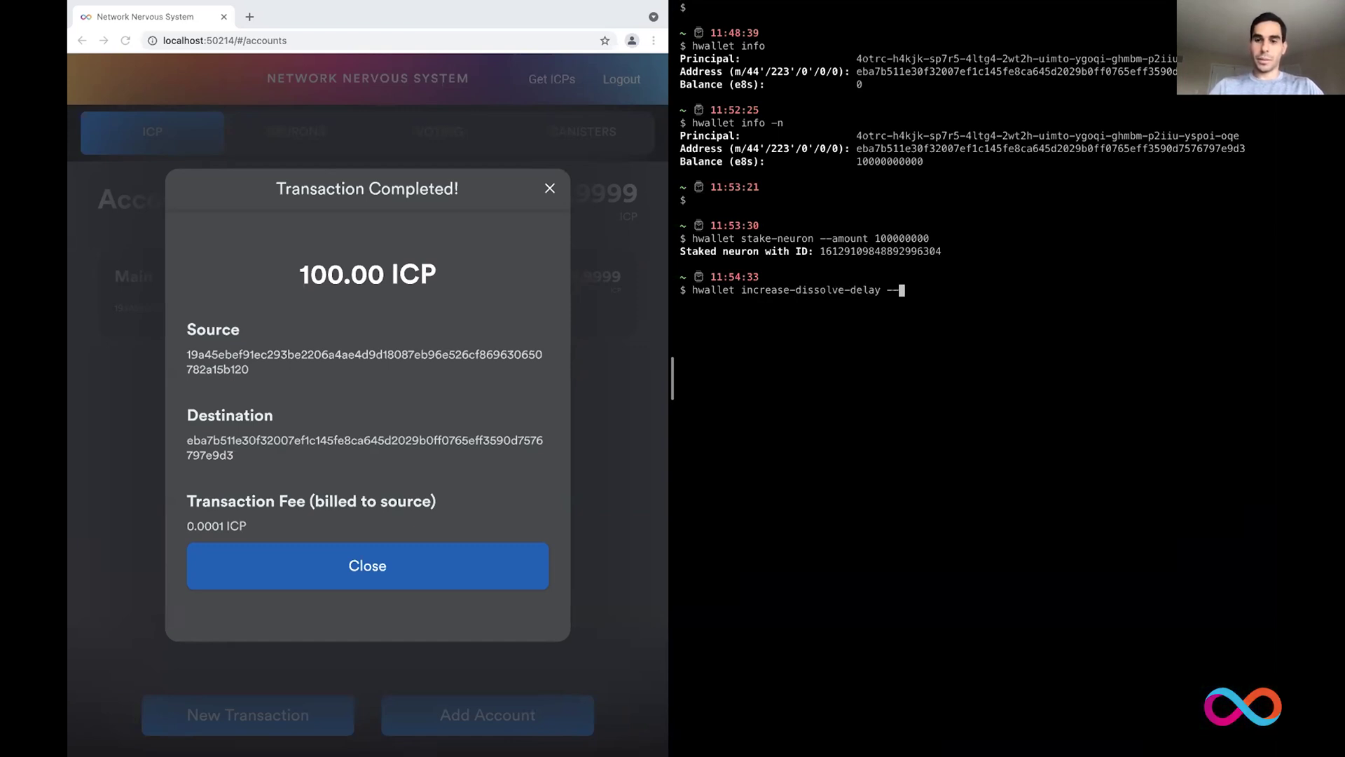
pyautogui.write('neuro')
pyautogui.write('n-id')
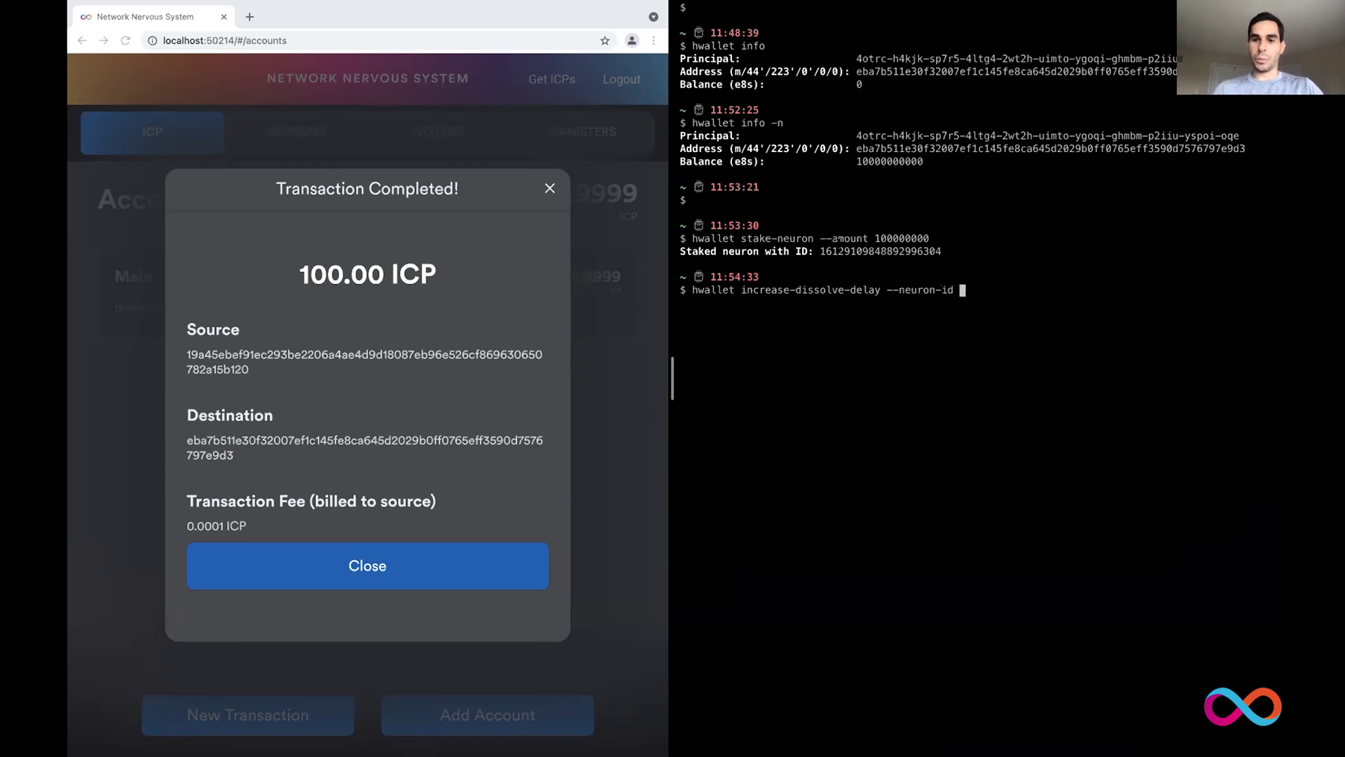
pyautogui.doubleClick(846, 250)
pyautogui.press('super+c')
pyautogui.write('id')
pyautogui.press('super+v')
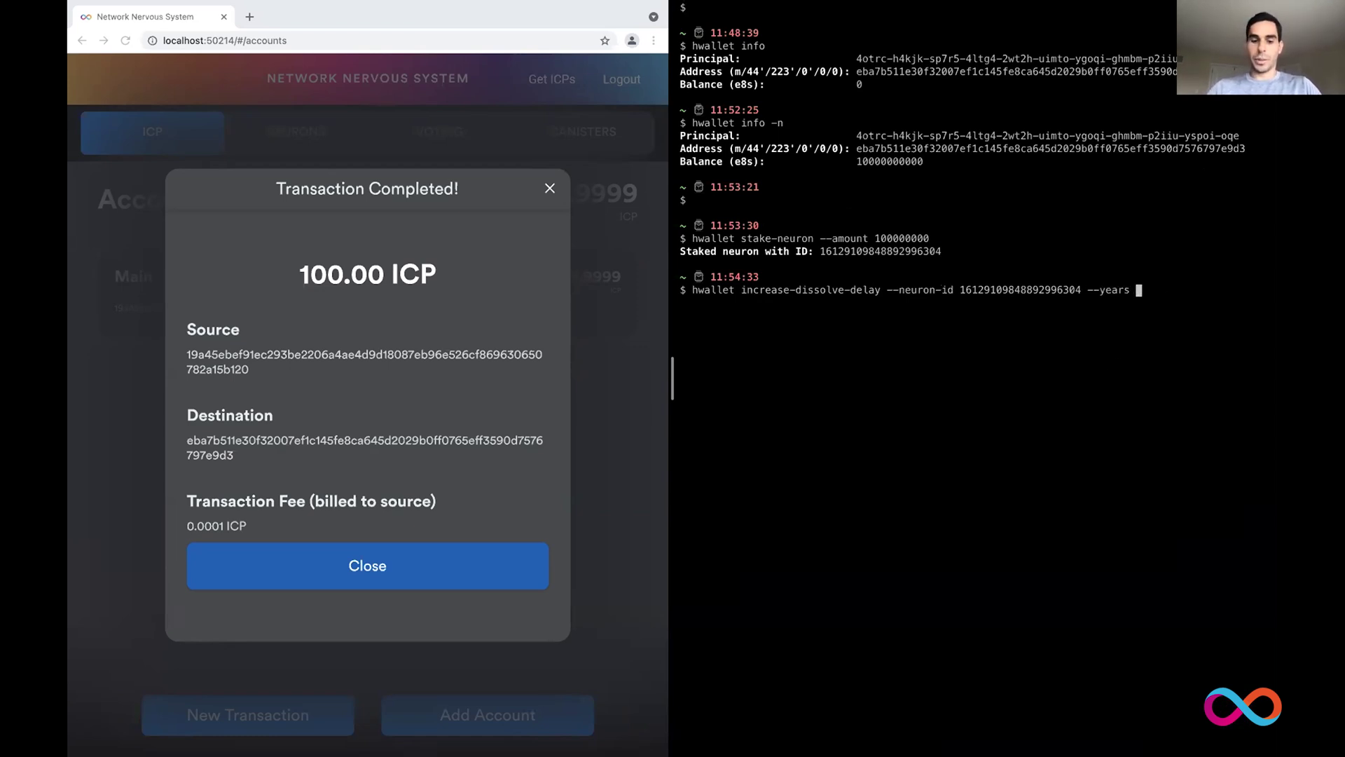
pyautogui.write('years 4 -')
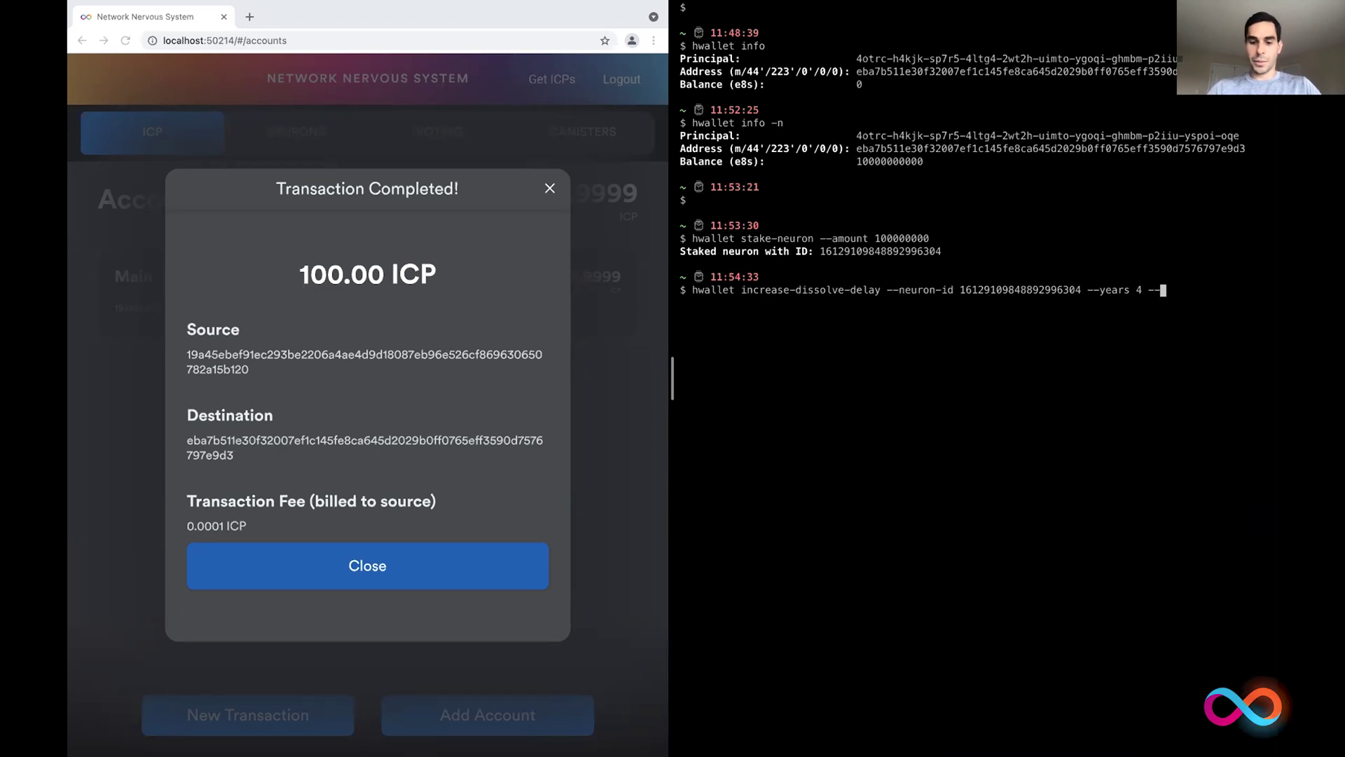
pyautogui.write('-days 8')
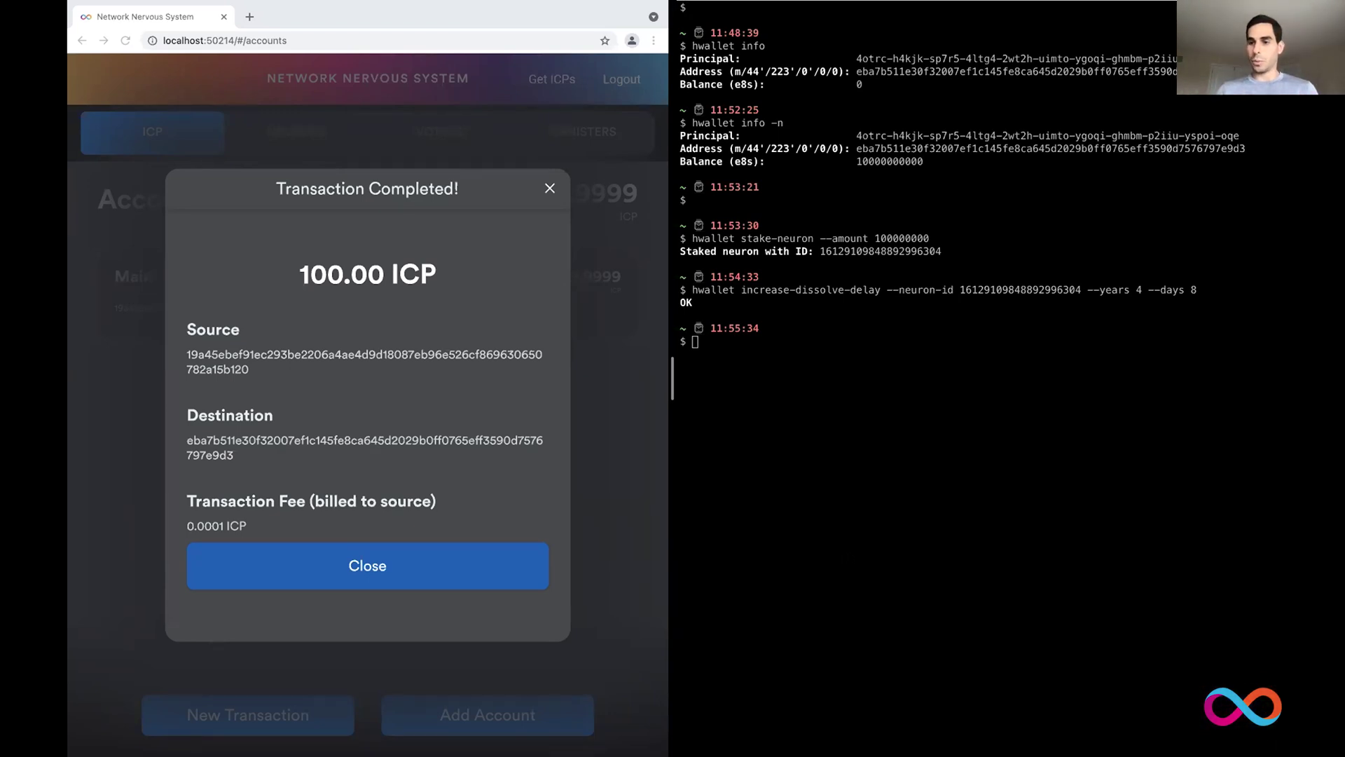
pyautogui.click(547, 189)
# Step: Close the Transaction Completed notice and go to the NEURONS page showing the principal id
pyautogui.click(548, 189)
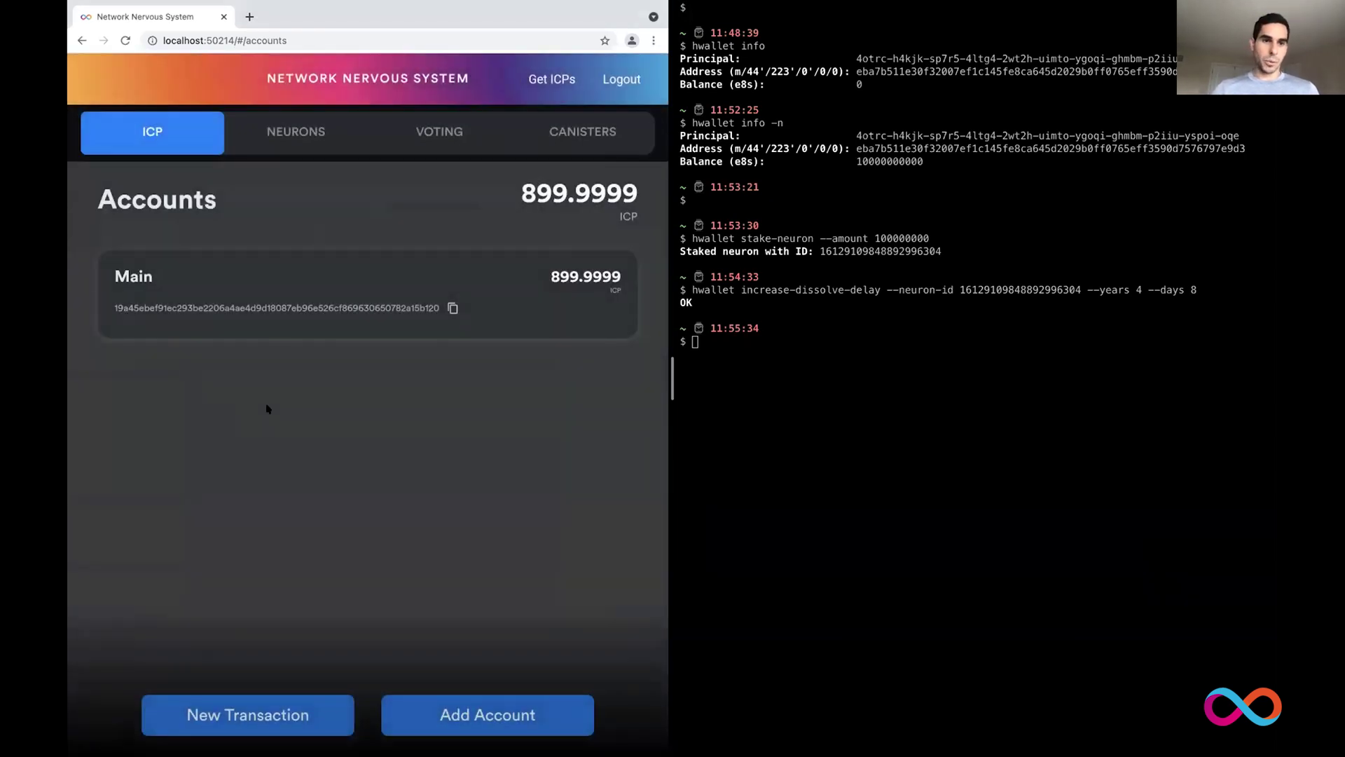
pyautogui.click(286, 132)
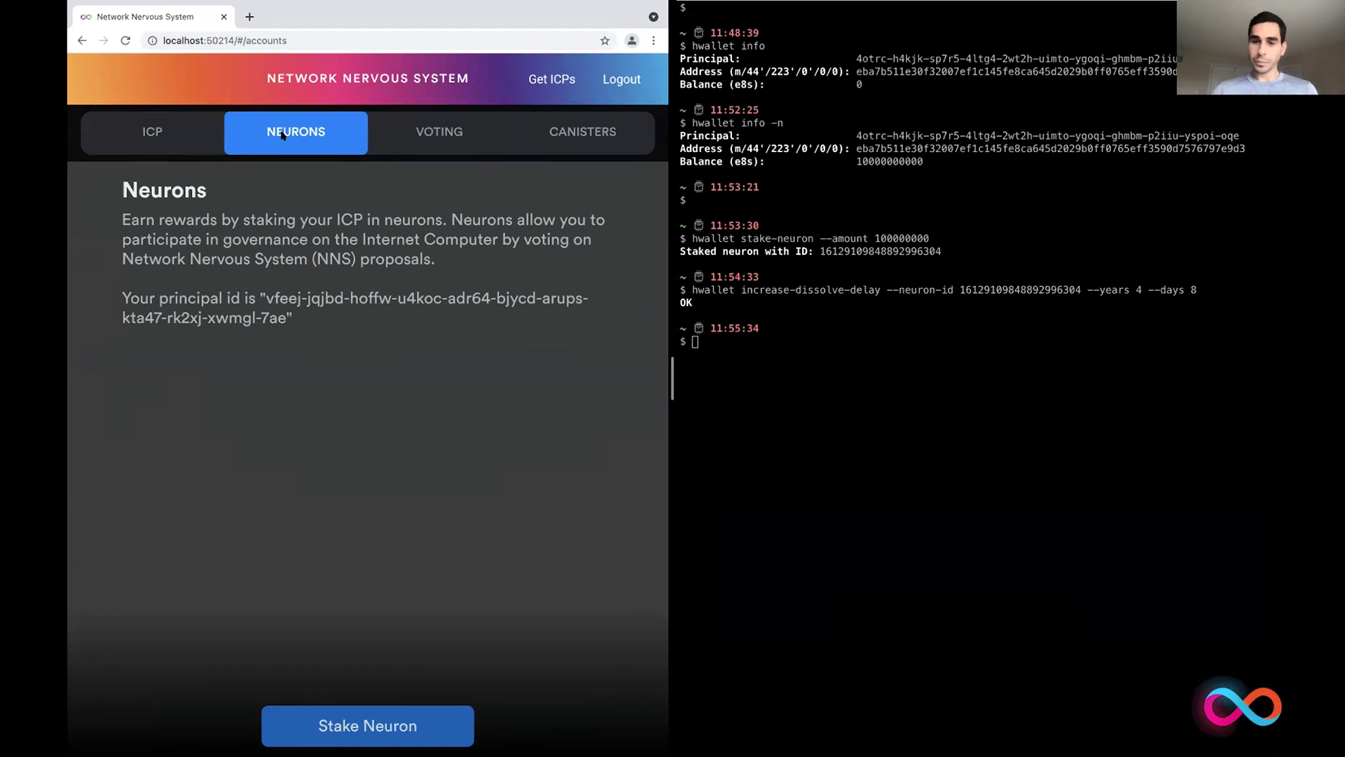
pyautogui.click(736, 365)
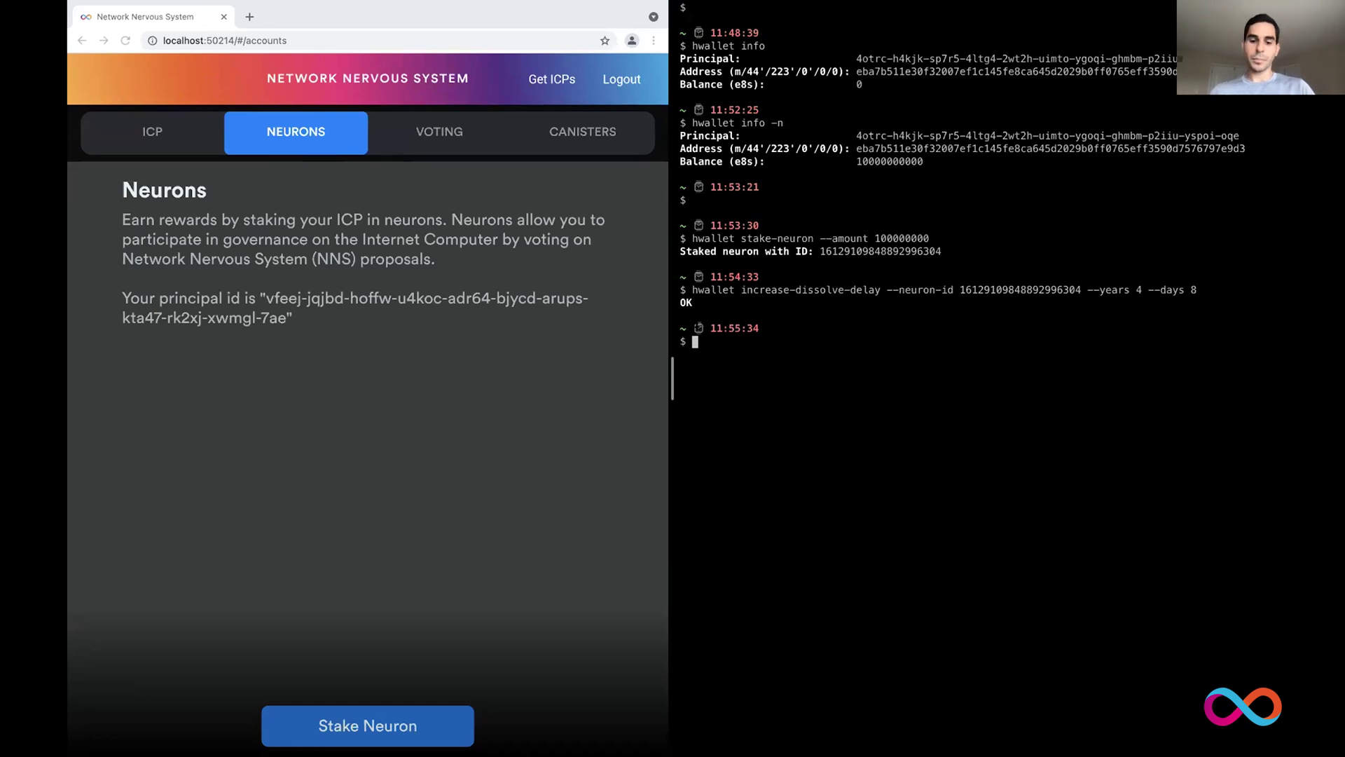
# Step: Run hwallet add-hotkey with the neuron ID and the NNS page's principal id, returning Ok
pyautogui.write('hwallet ')
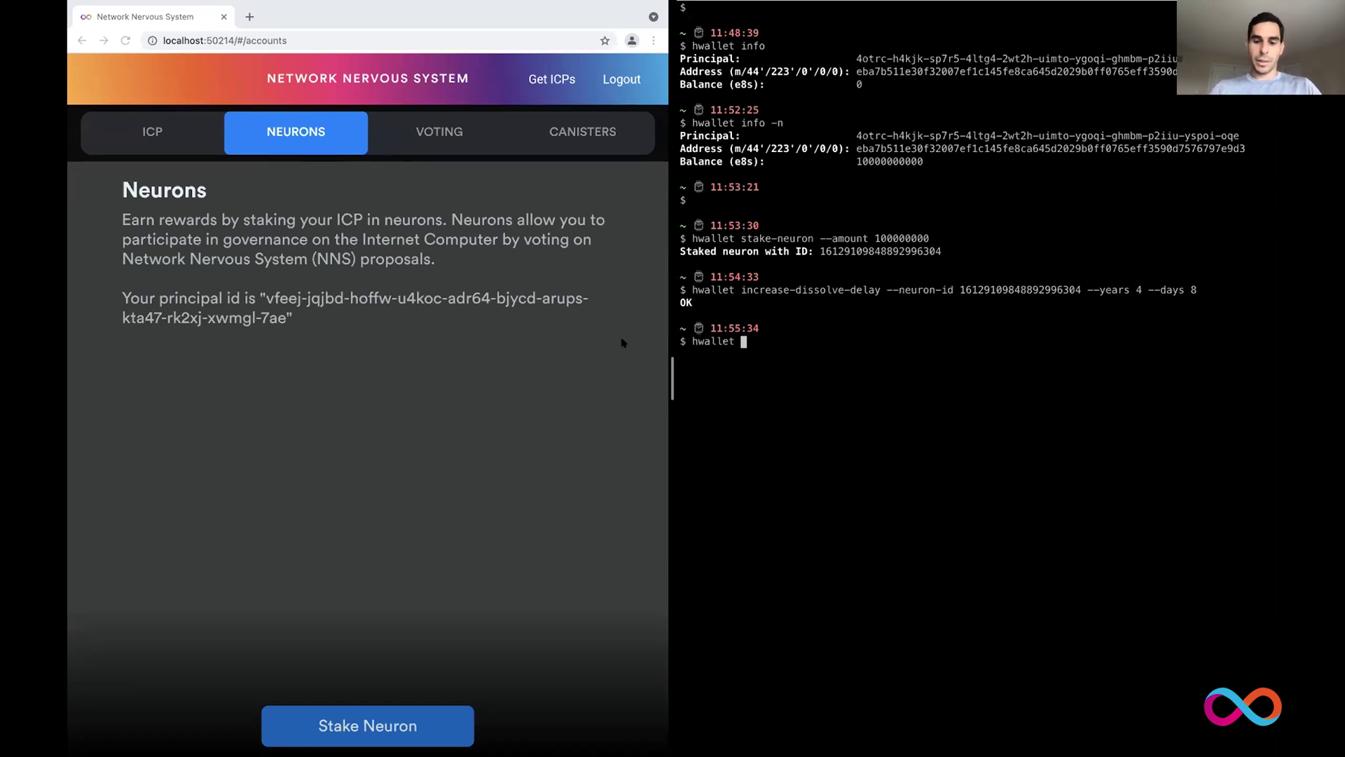
pyautogui.write('add-hot')
pyautogui.press('BackSpace')
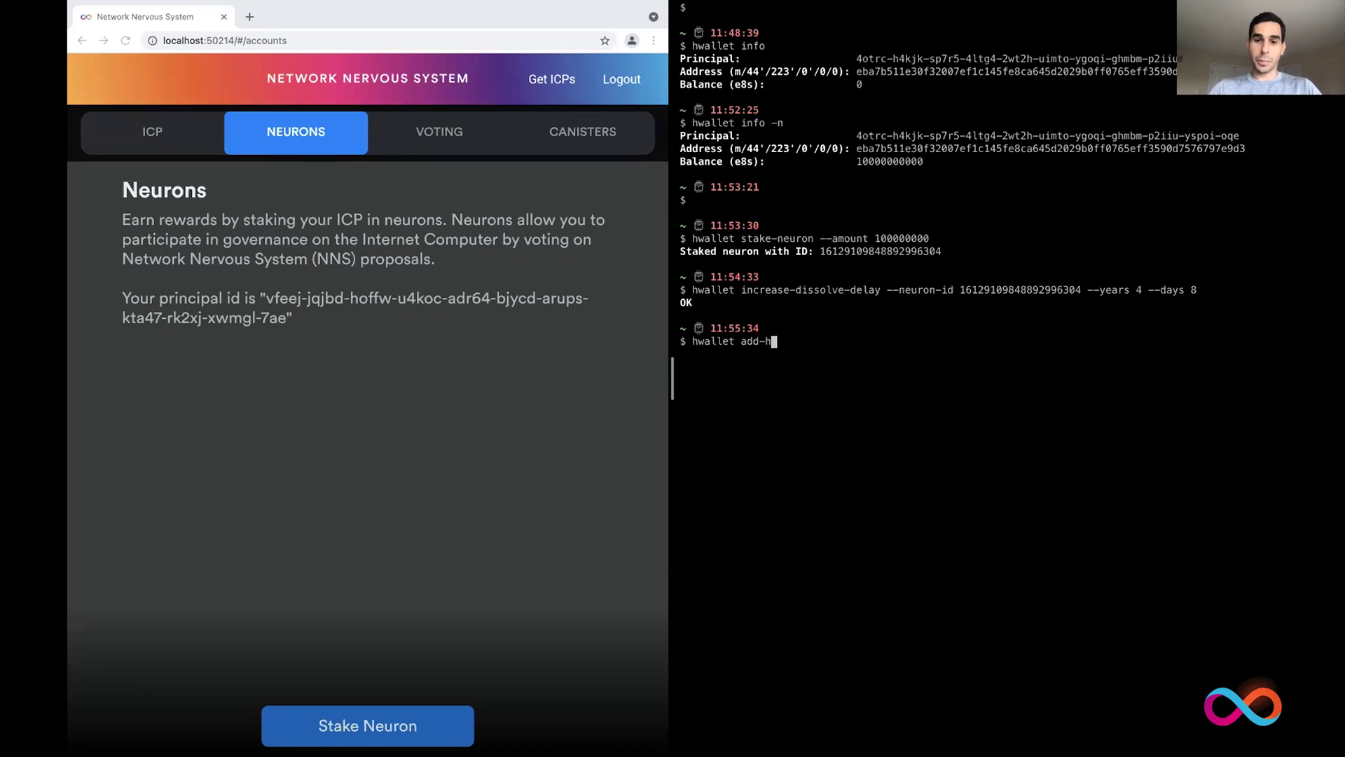
pyautogui.write('otkey --neuron-id')
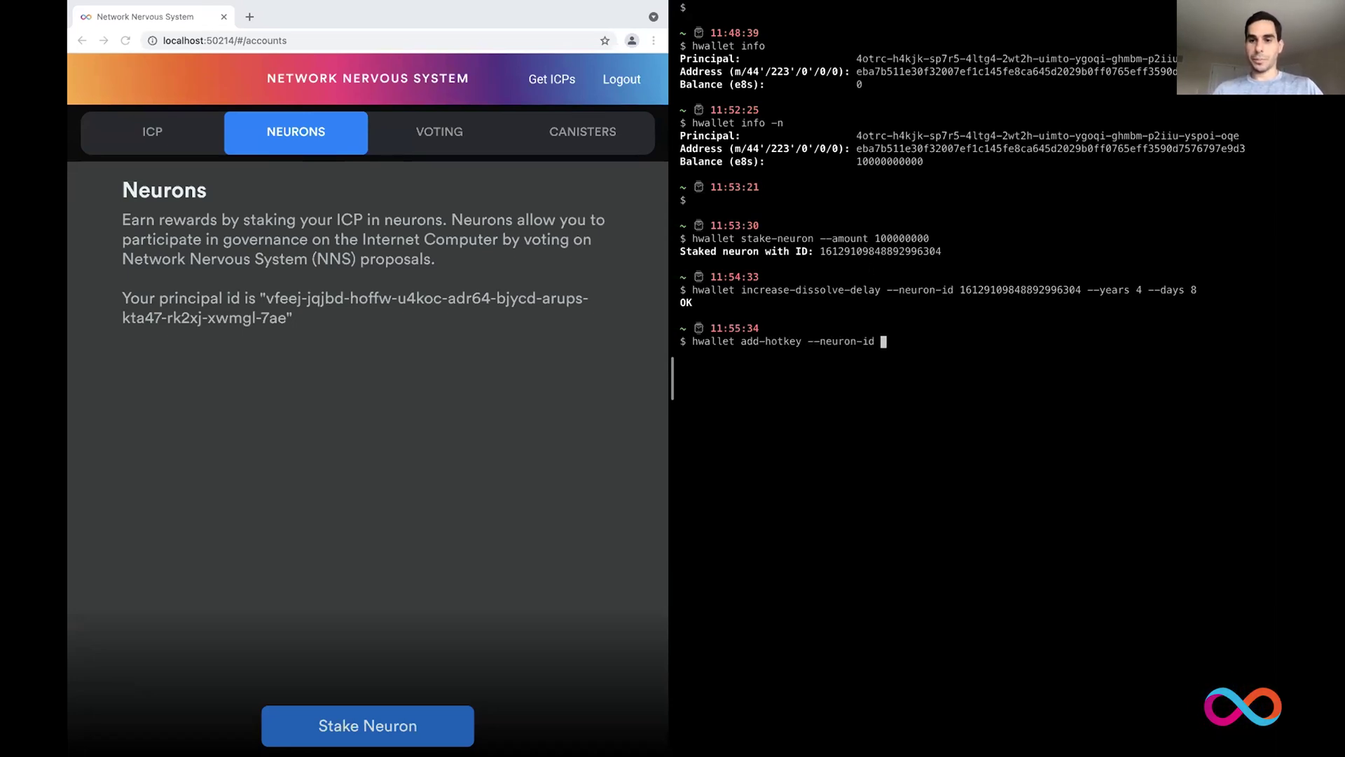
pyautogui.doubleClick(1006, 289)
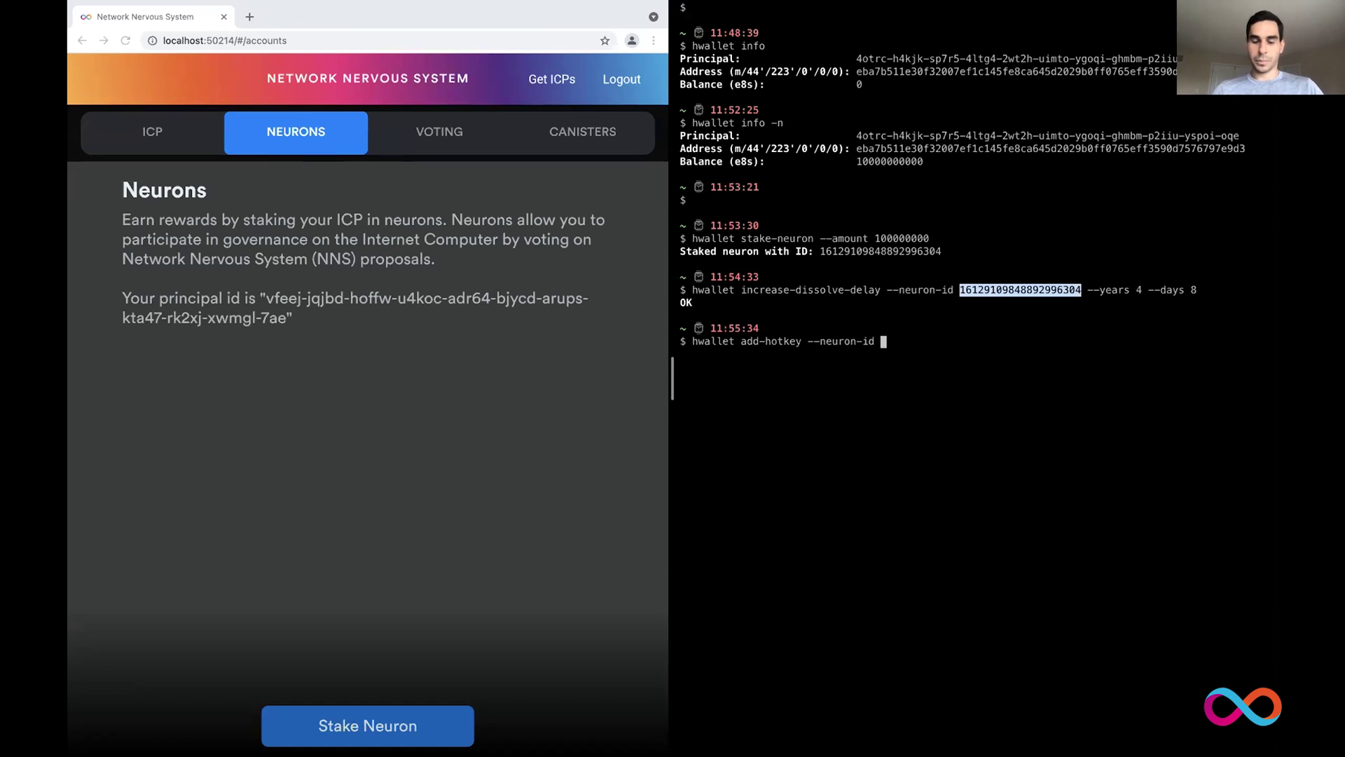
pyautogui.moveTo(1006, 290); pyautogui.dragTo(925, 337)
pyautogui.write('--pr')
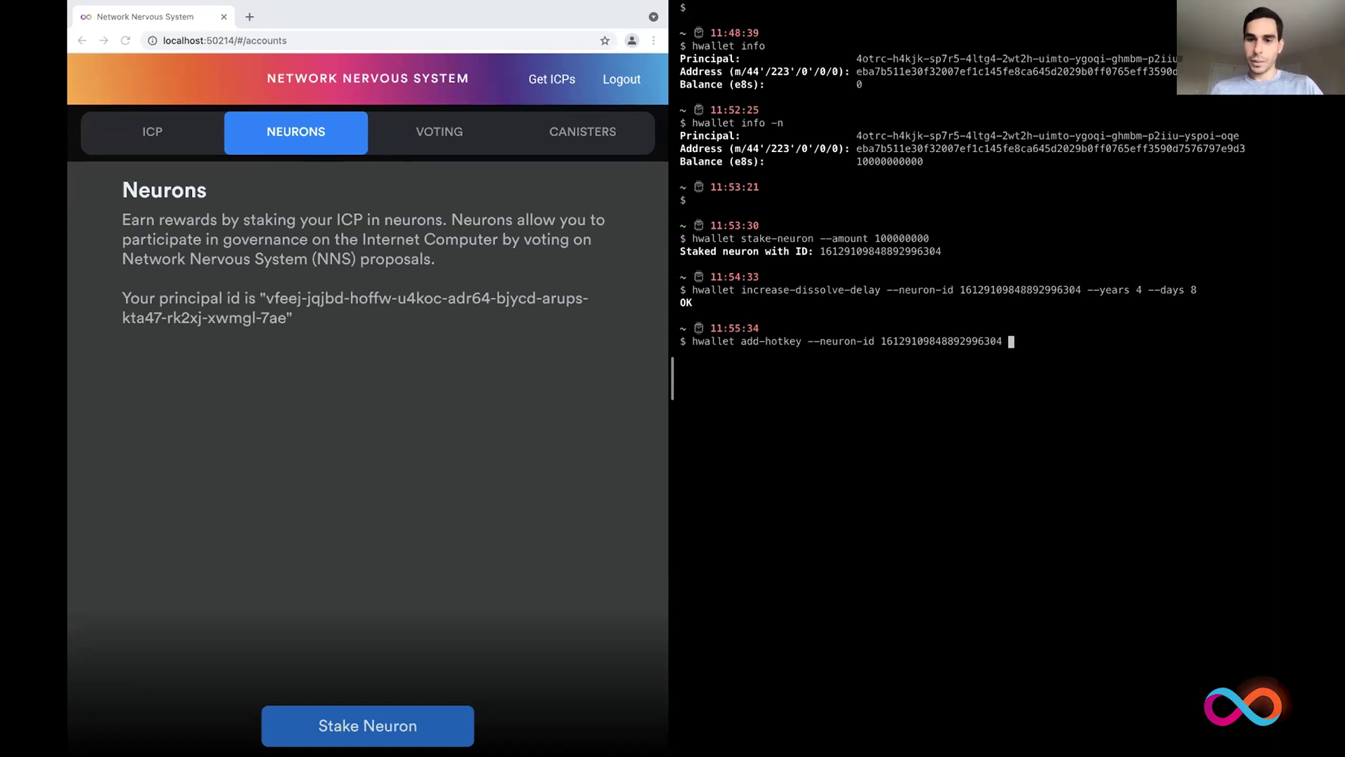
pyautogui.write('incipal')
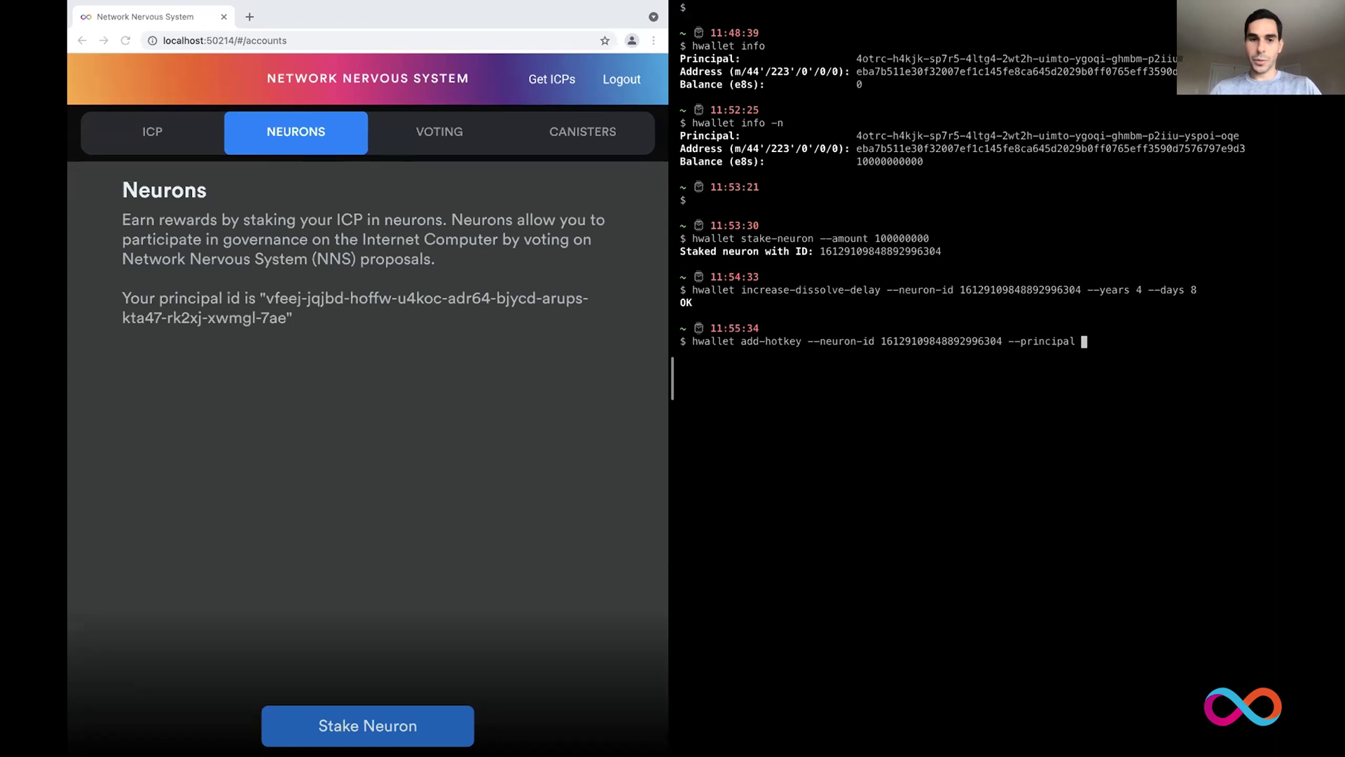
pyautogui.click(330, 299)
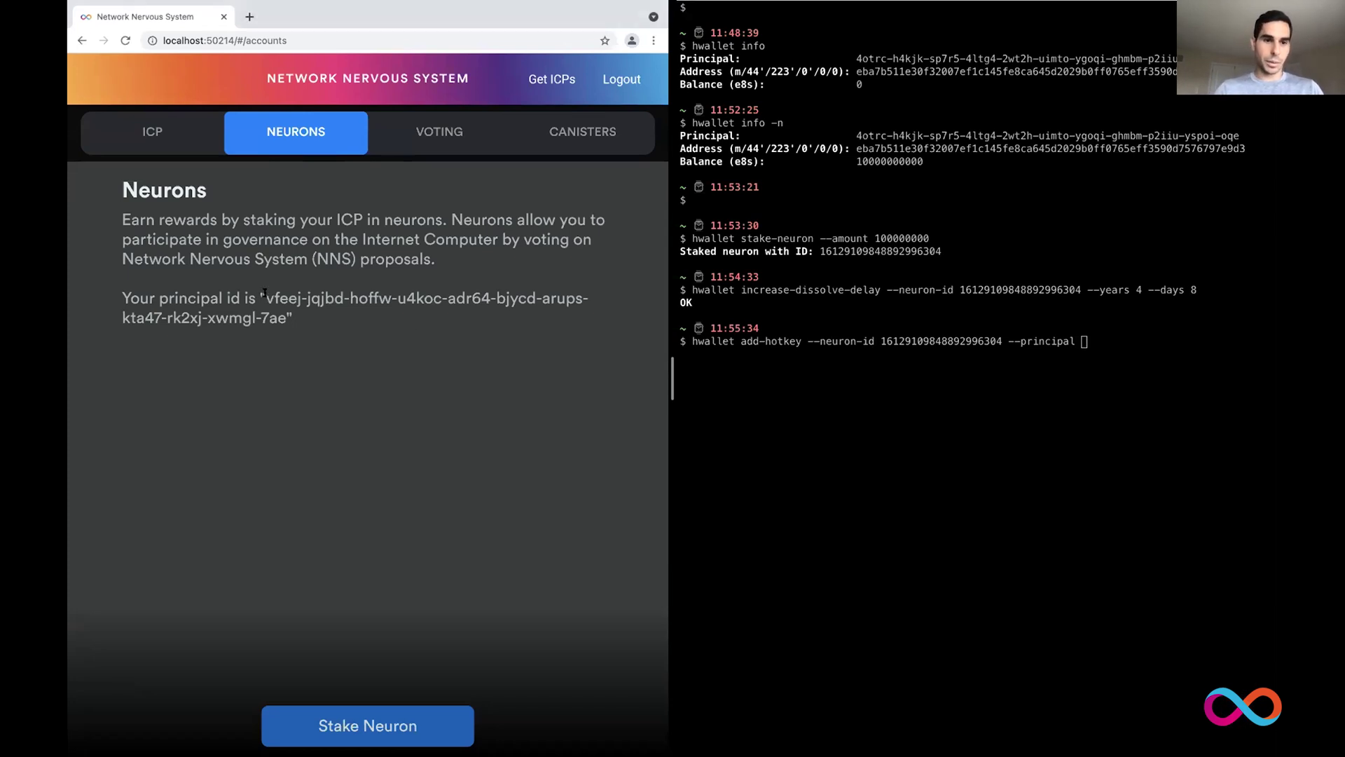
pyautogui.moveTo(267, 298); pyautogui.dragTo(281, 309)
pyautogui.press('super+c')
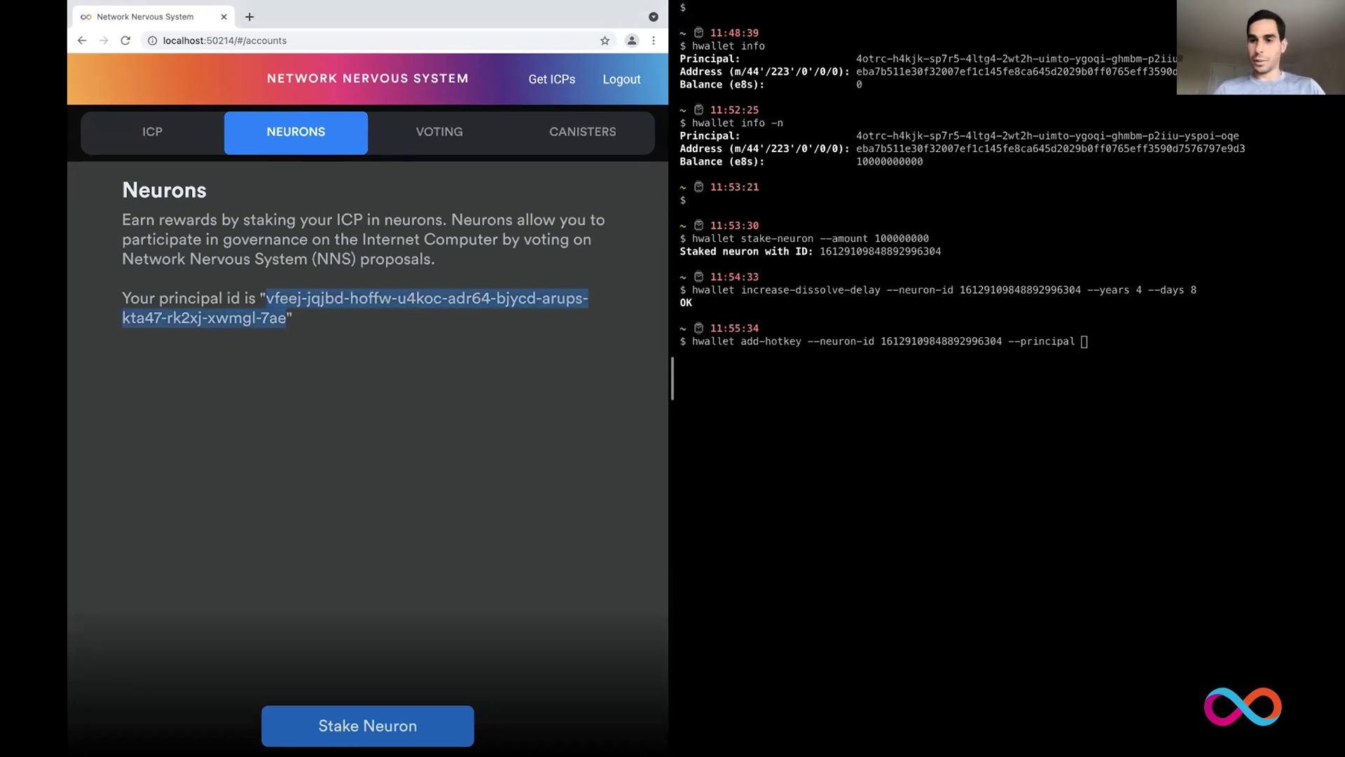
pyautogui.press('super+Tab')
pyautogui.press('super+v')
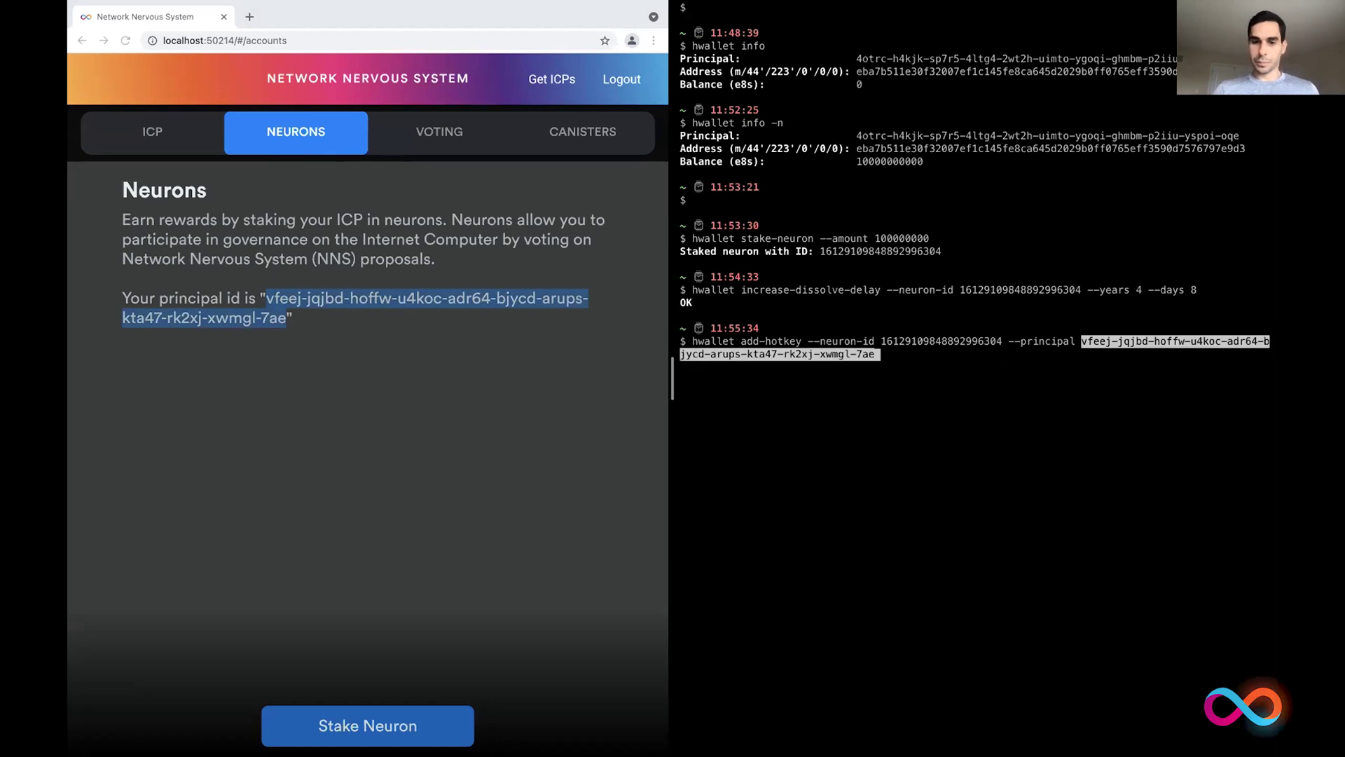
pyautogui.press('Return')
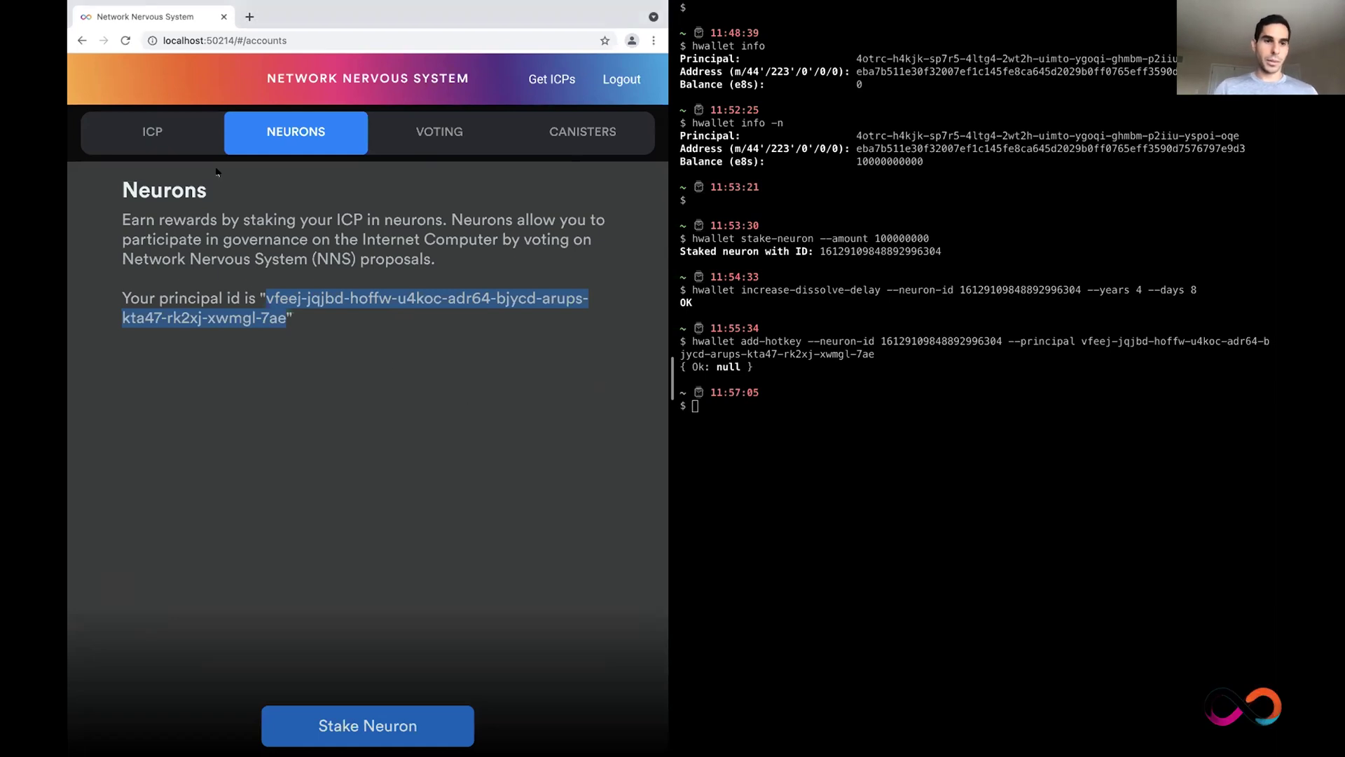
# Step: Reload the NNS app and open the 1.00 ICP neuron's detail page
pyautogui.click(152, 132)
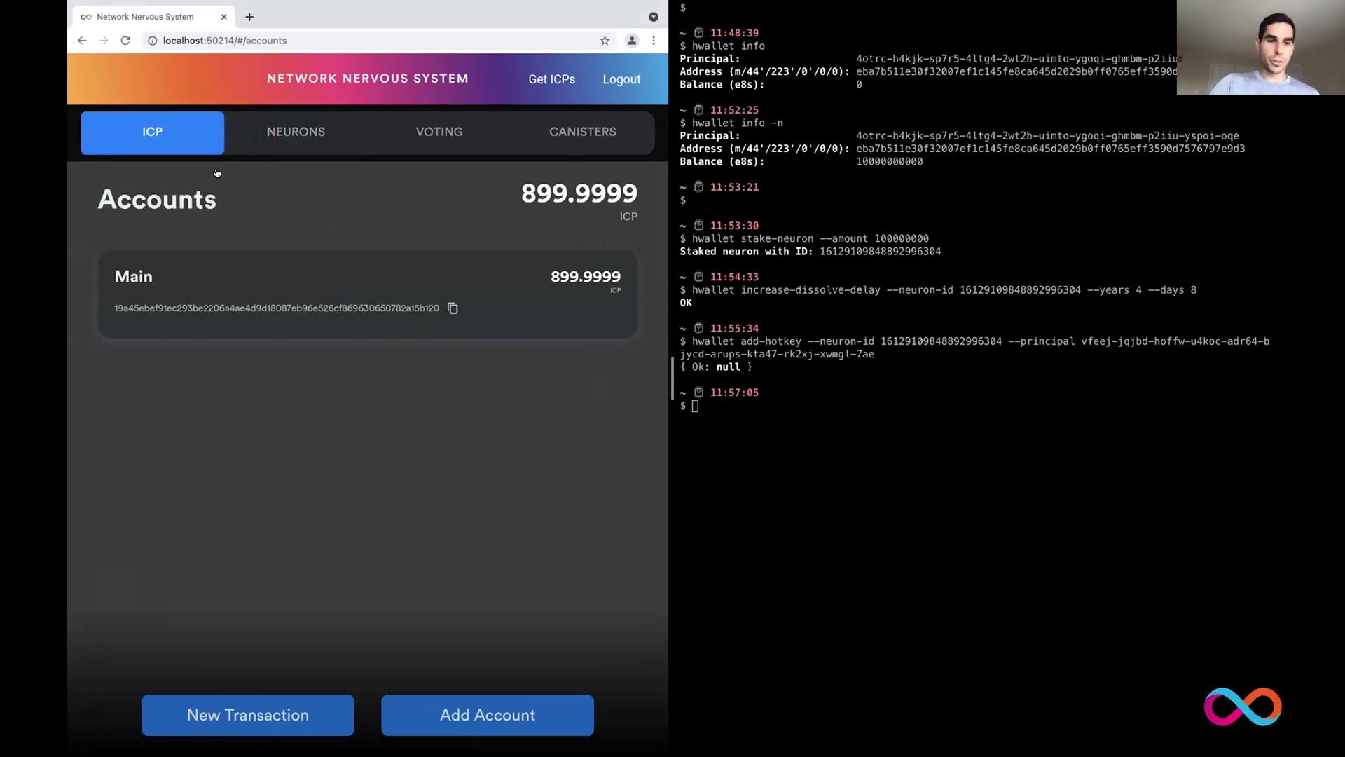
pyautogui.hotkey('ctrl', 'r')
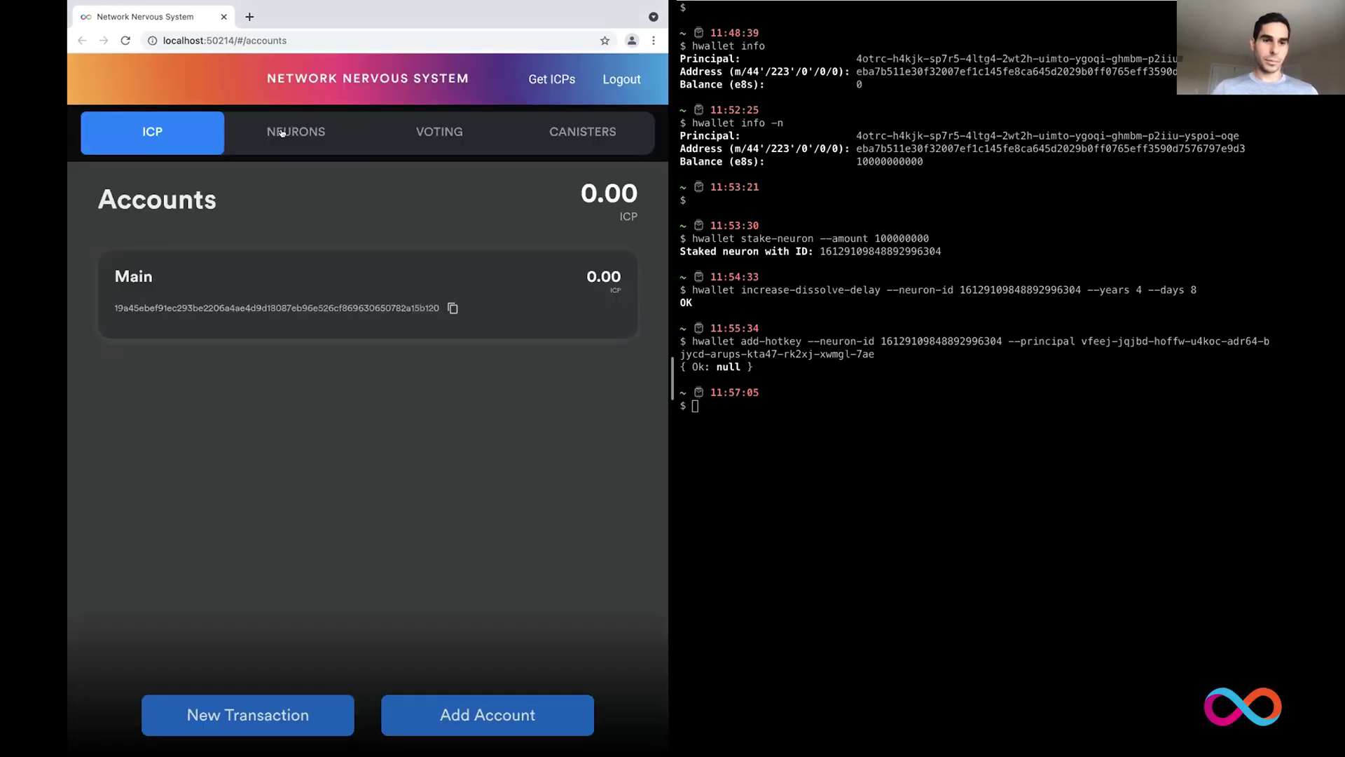
pyautogui.click(282, 132)
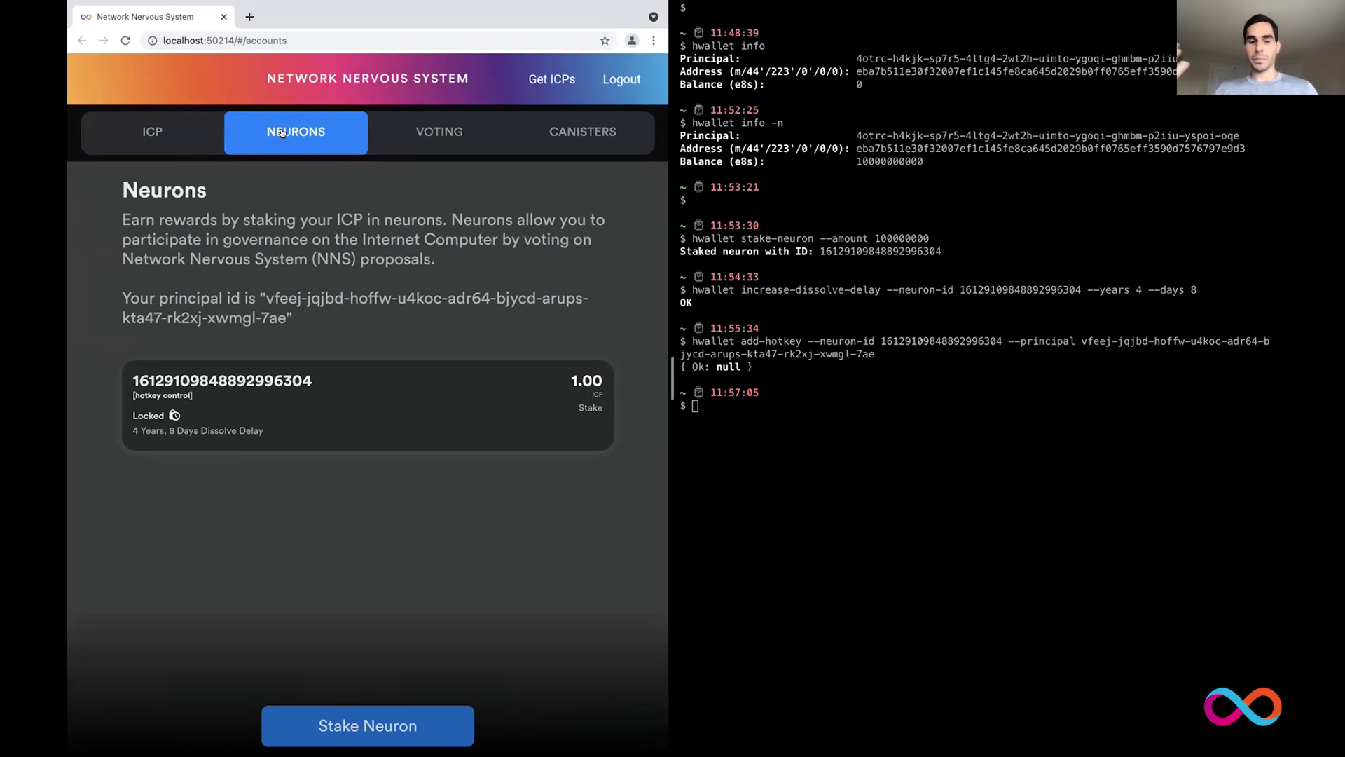
pyautogui.click(358, 386)
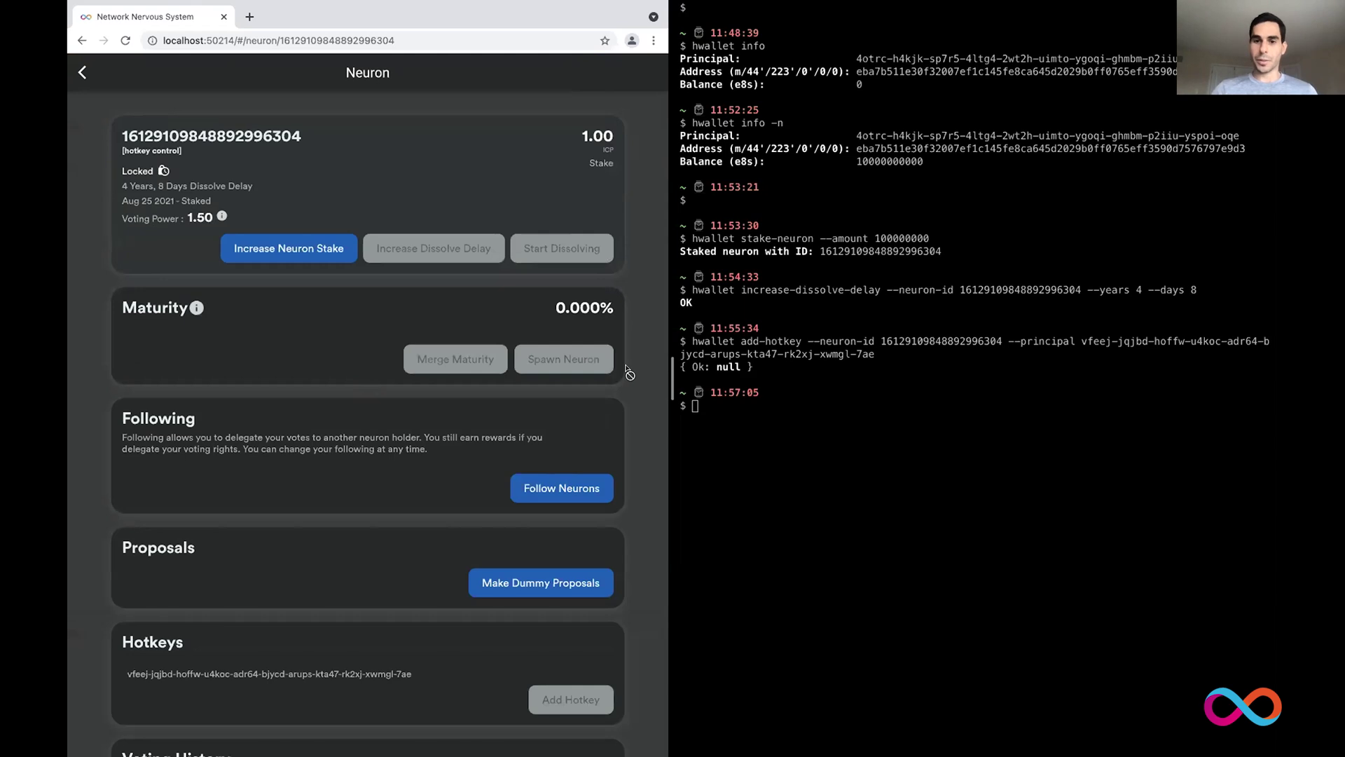
# Step: Run hwallet start-dissolving with the pasted neuron ID, returning OK
pyautogui.press('super+Tab')
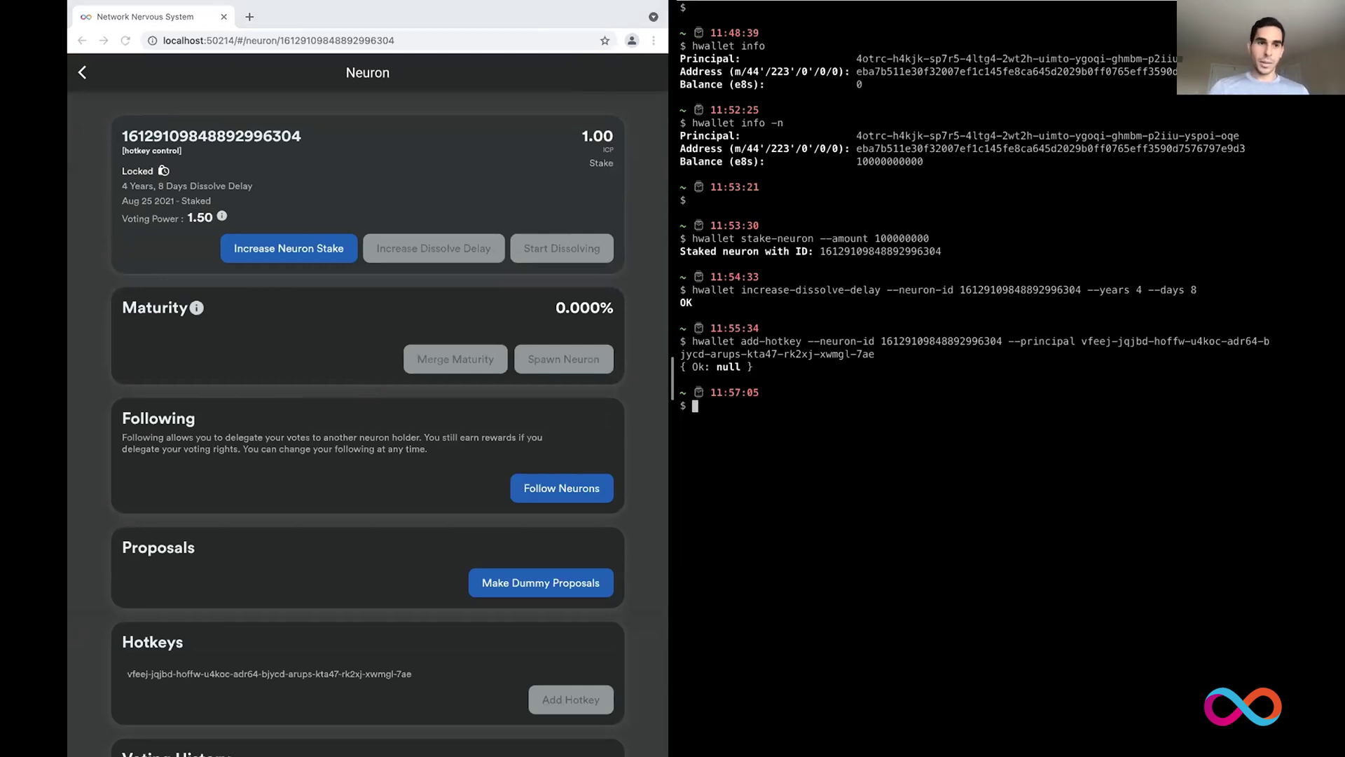
pyautogui.write('hwallet ')
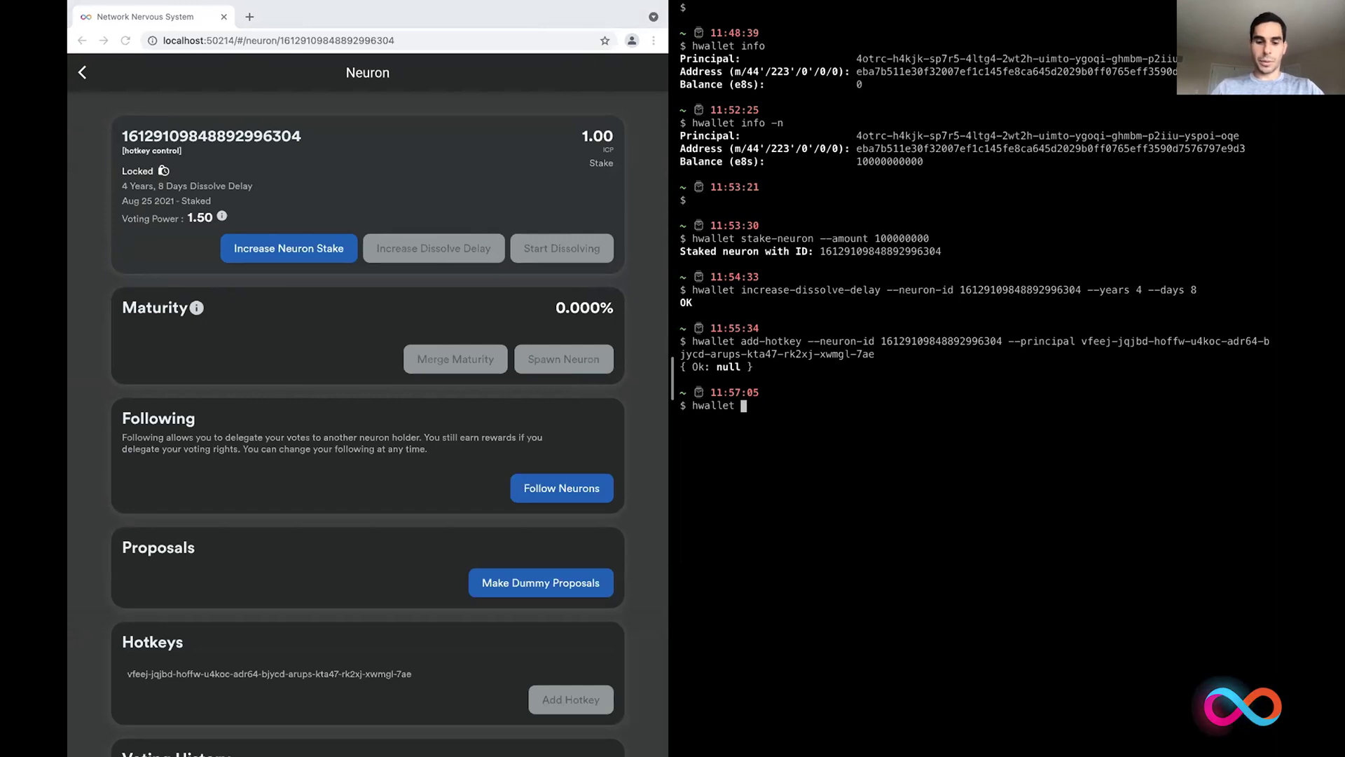
pyautogui.write('start-dissolving')
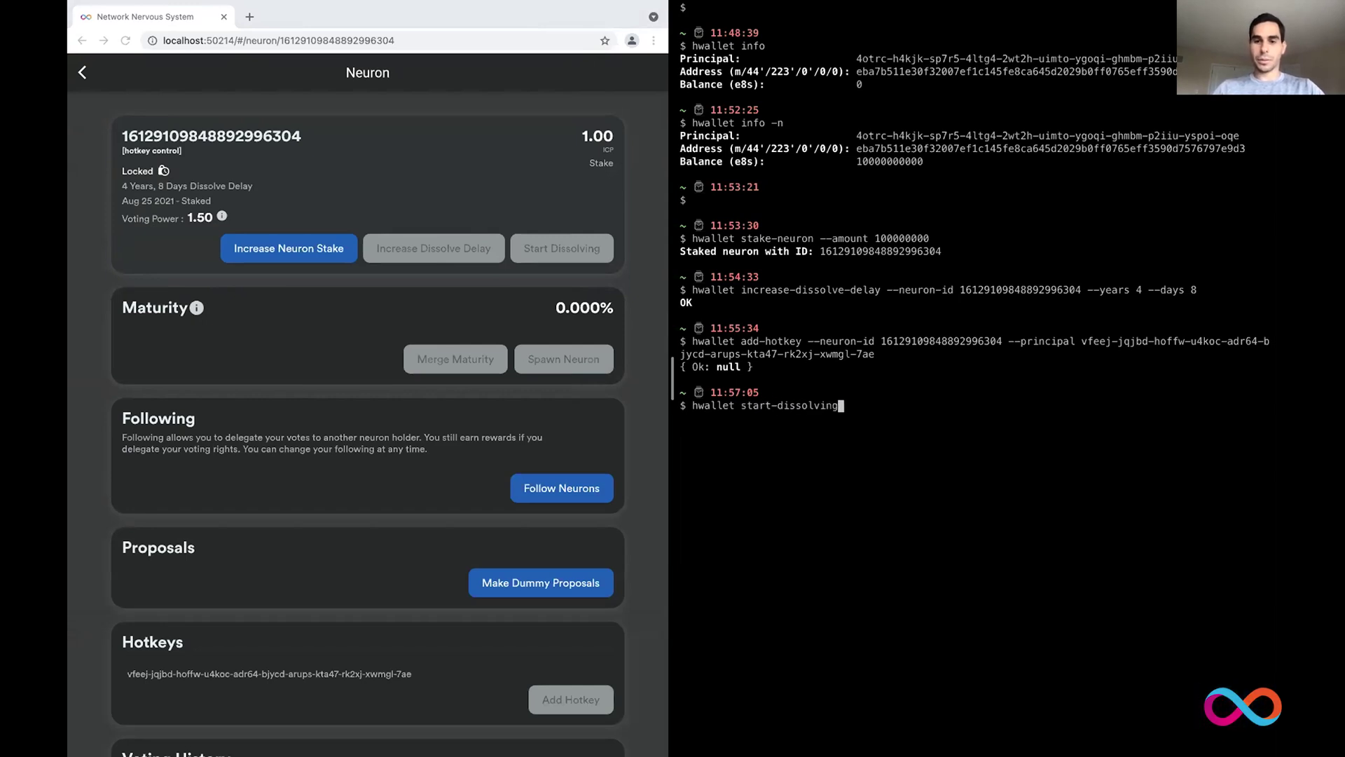
pyautogui.write(' --neuron')
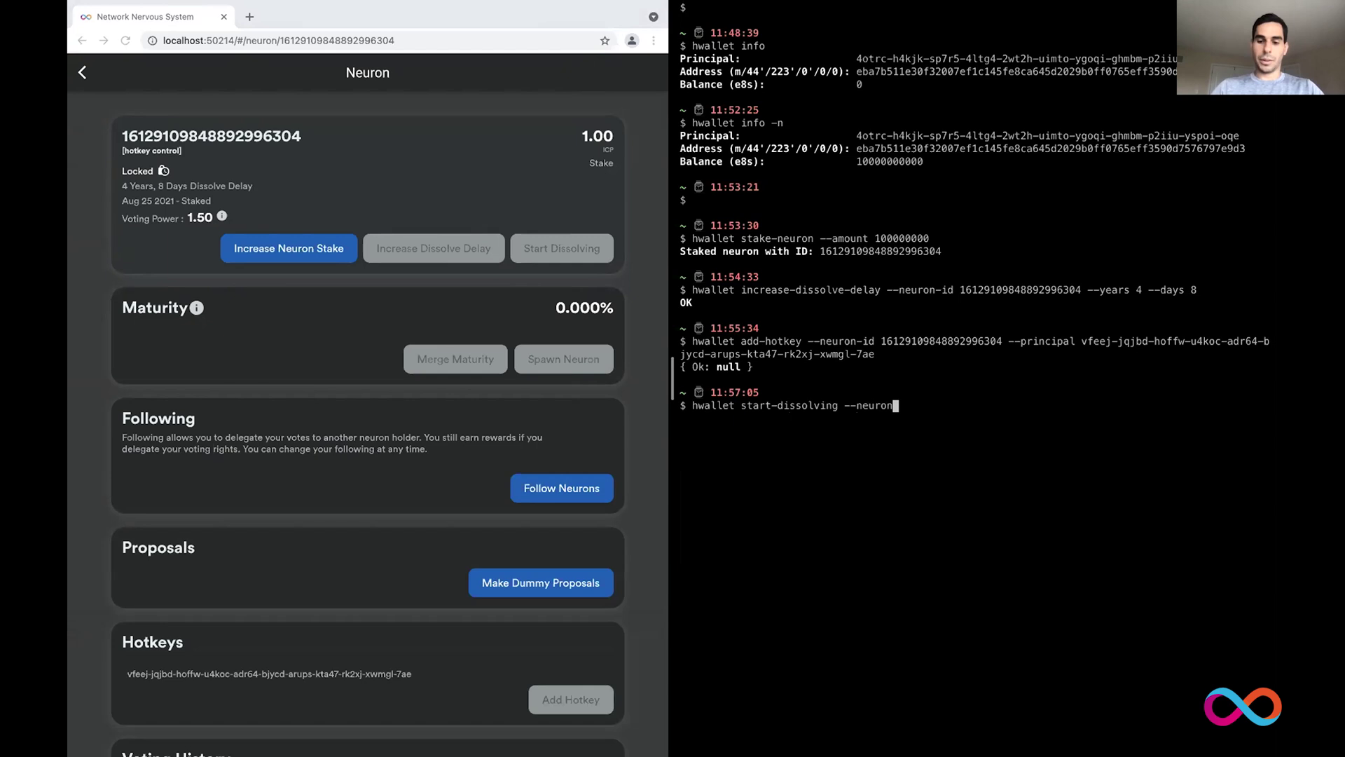
pyautogui.write('-id')
pyautogui.doubleClick(914, 340)
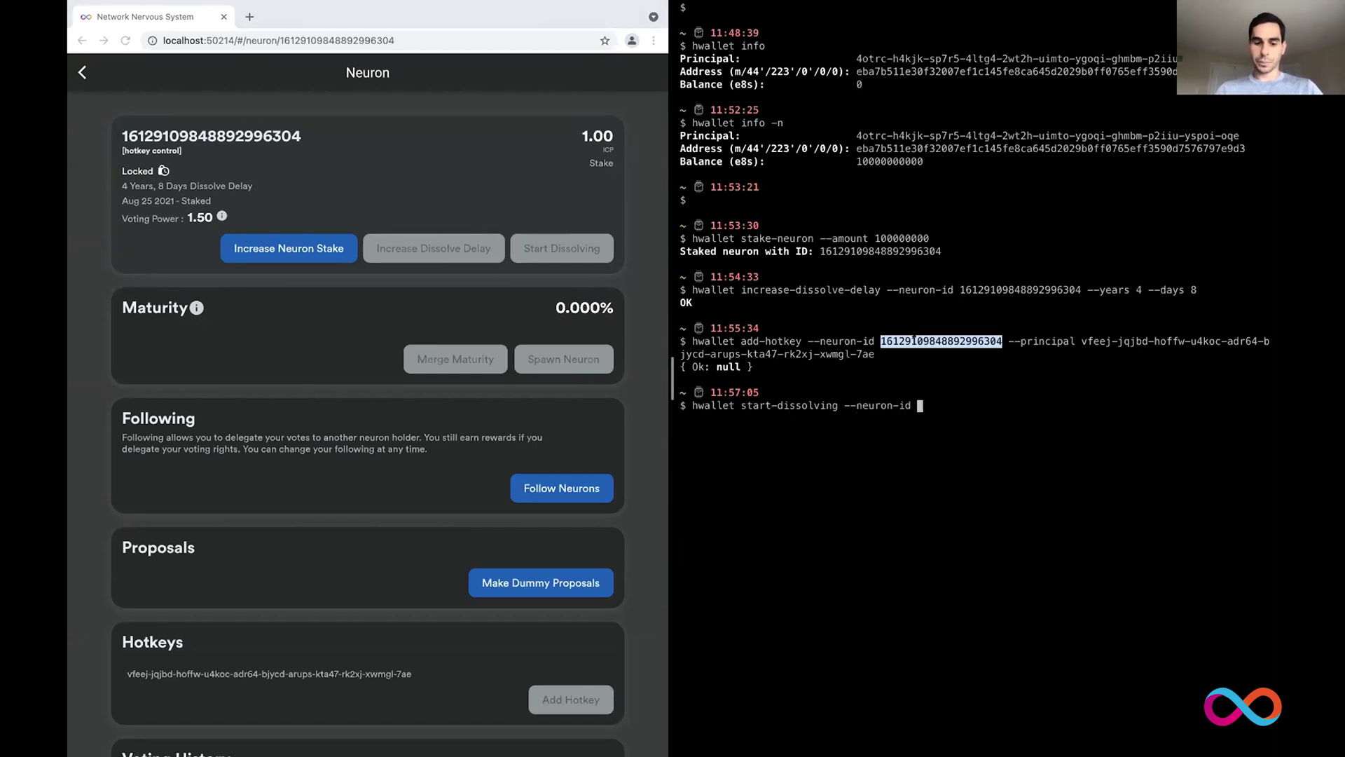
pyautogui.press('super+v')
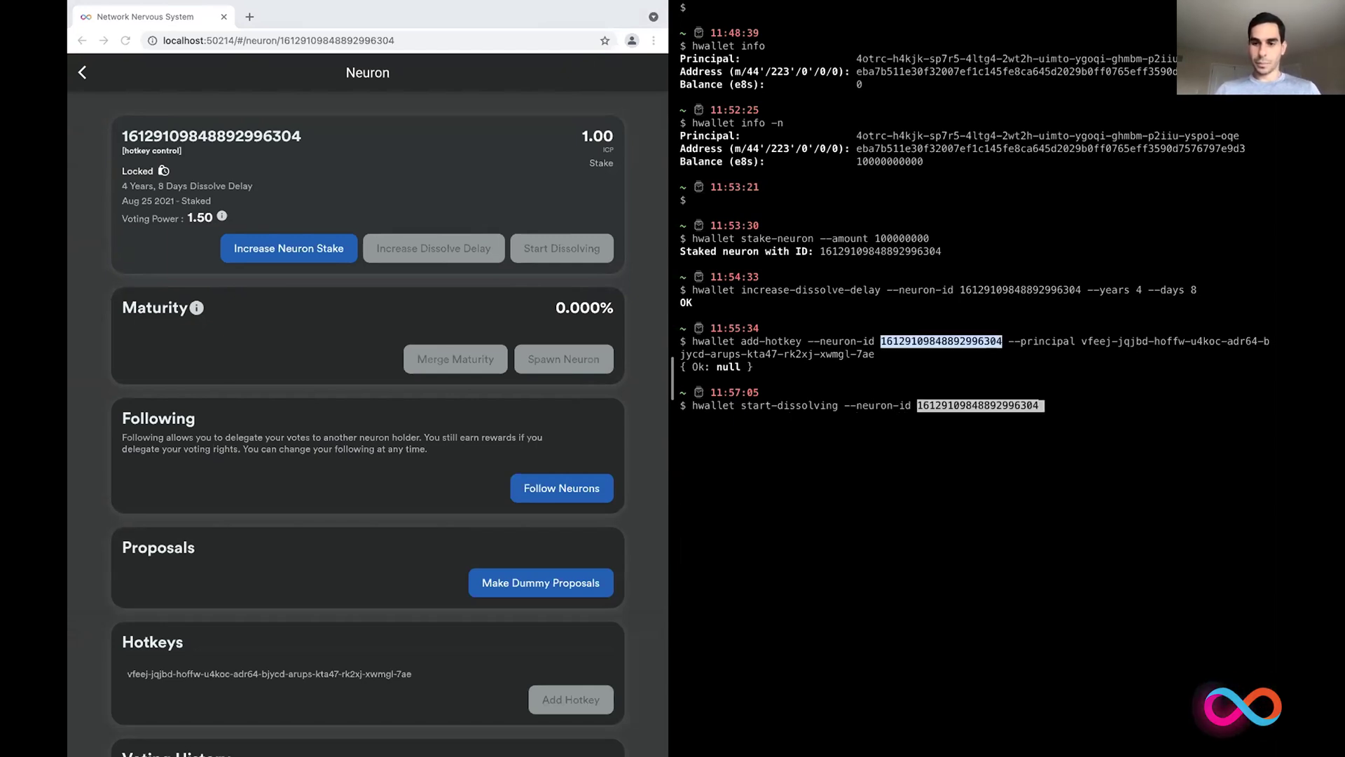
pyautogui.press('Return')
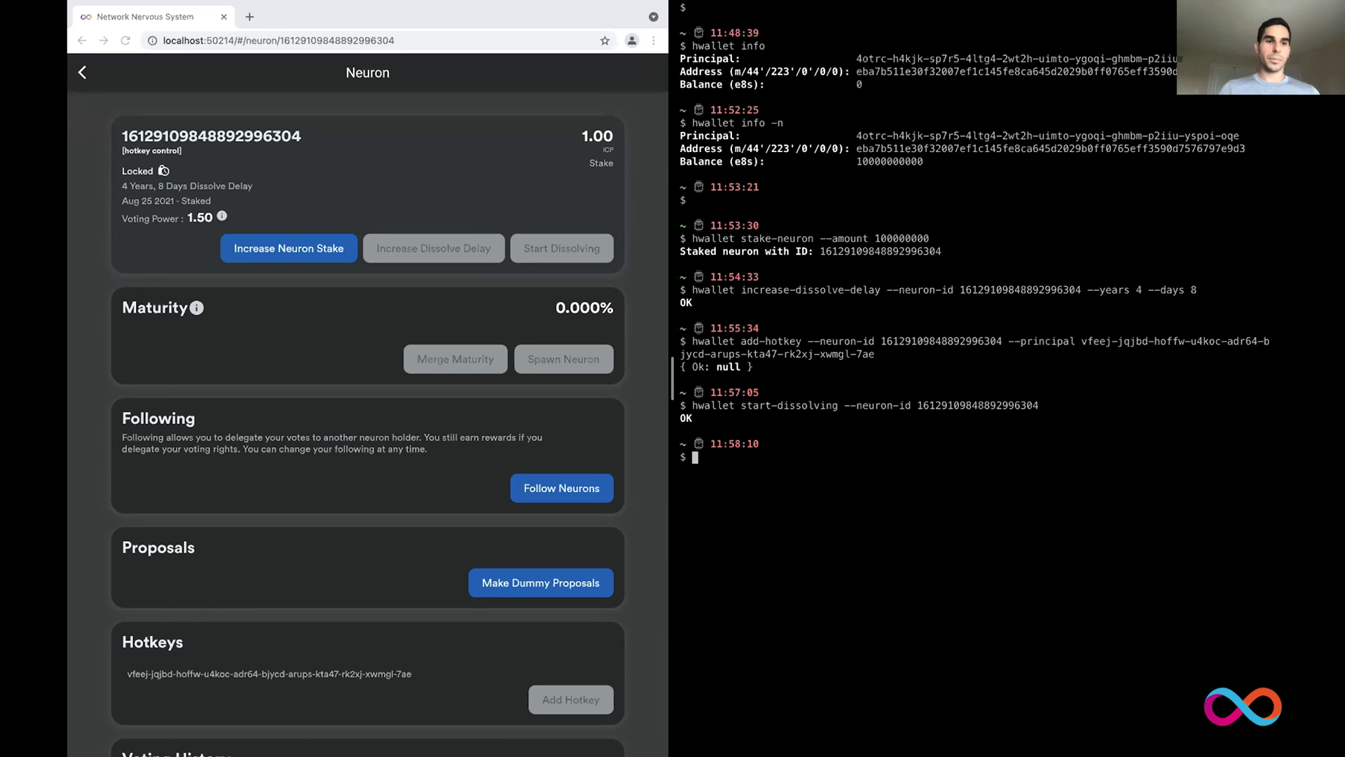
pyautogui.click(83, 72)
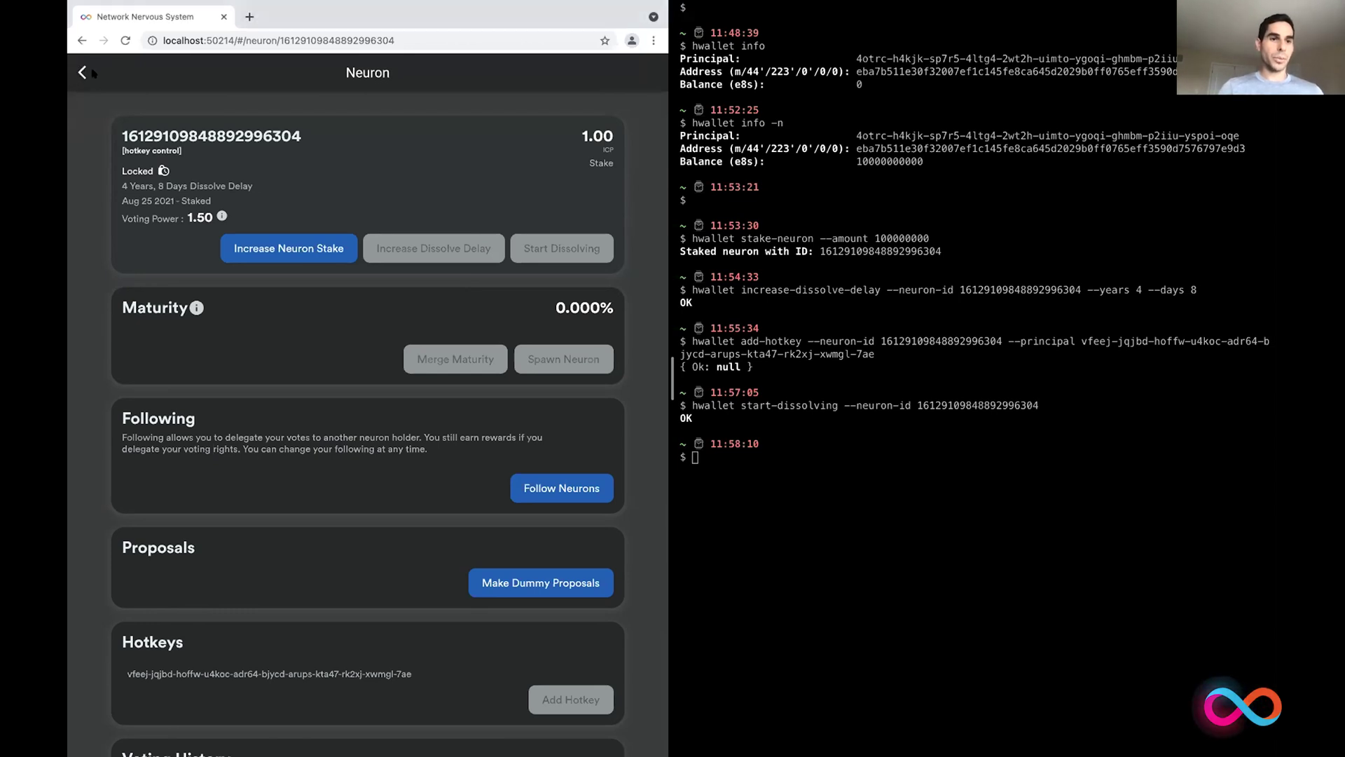
# Step: Check the neuron shows Dissolving in NNS and type hwallet list-neurons to confirm it
pyautogui.click(84, 72)
pyautogui.click(145, 130)
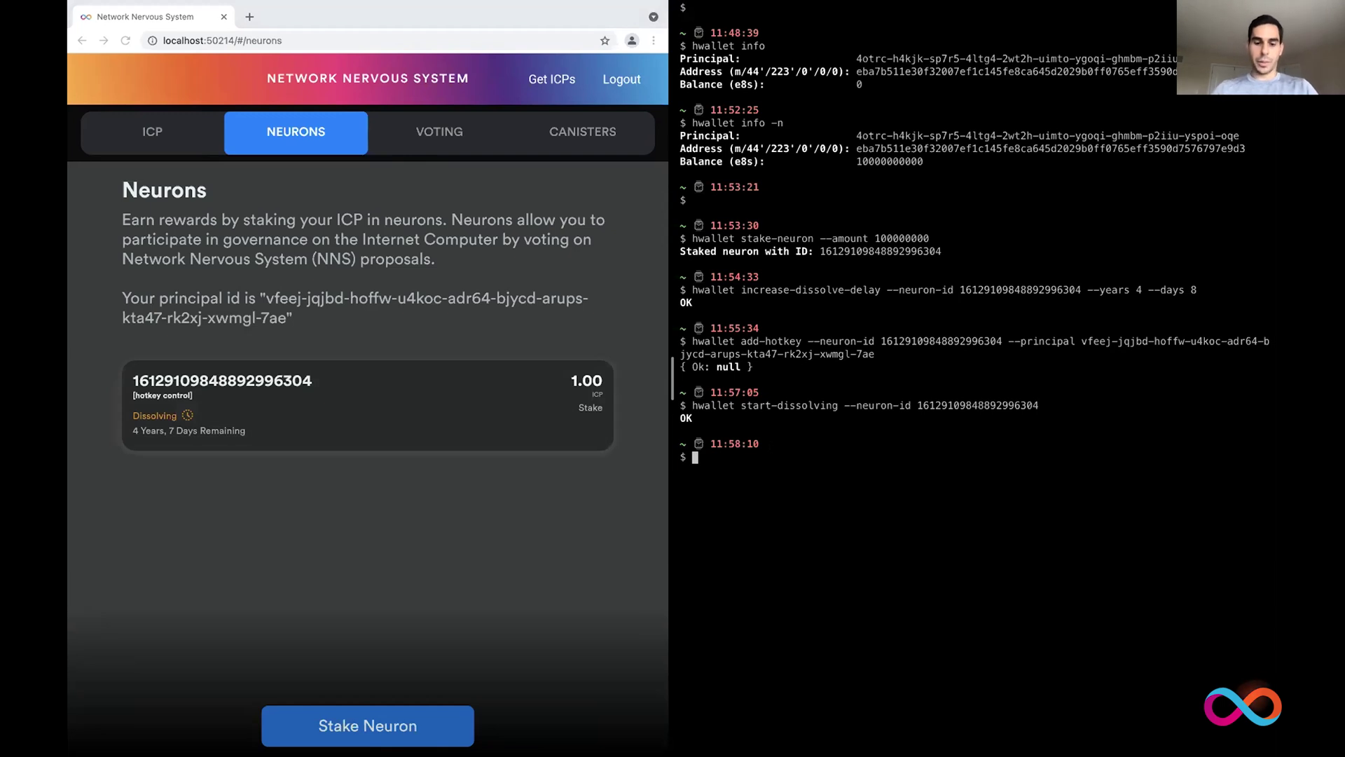
pyautogui.write('hwallet list')
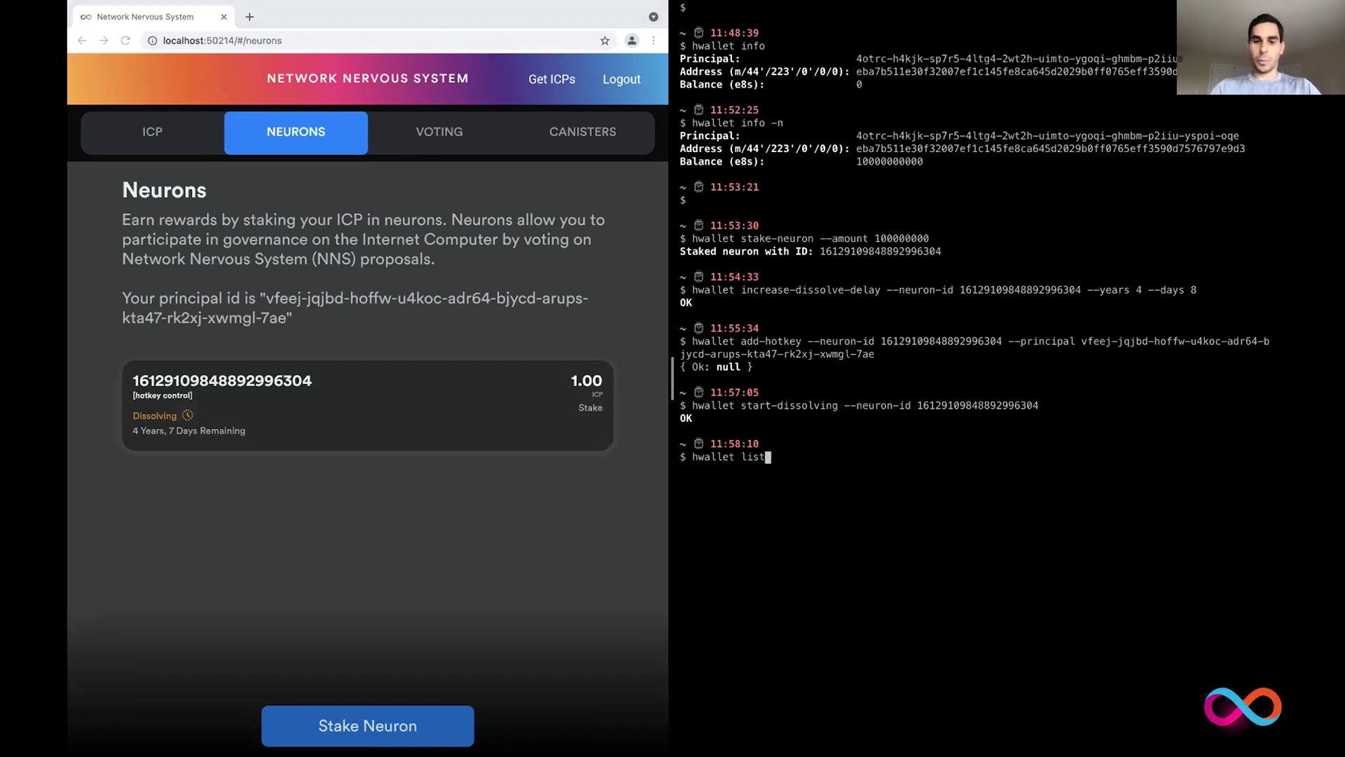
pyautogui.write('-neurons')
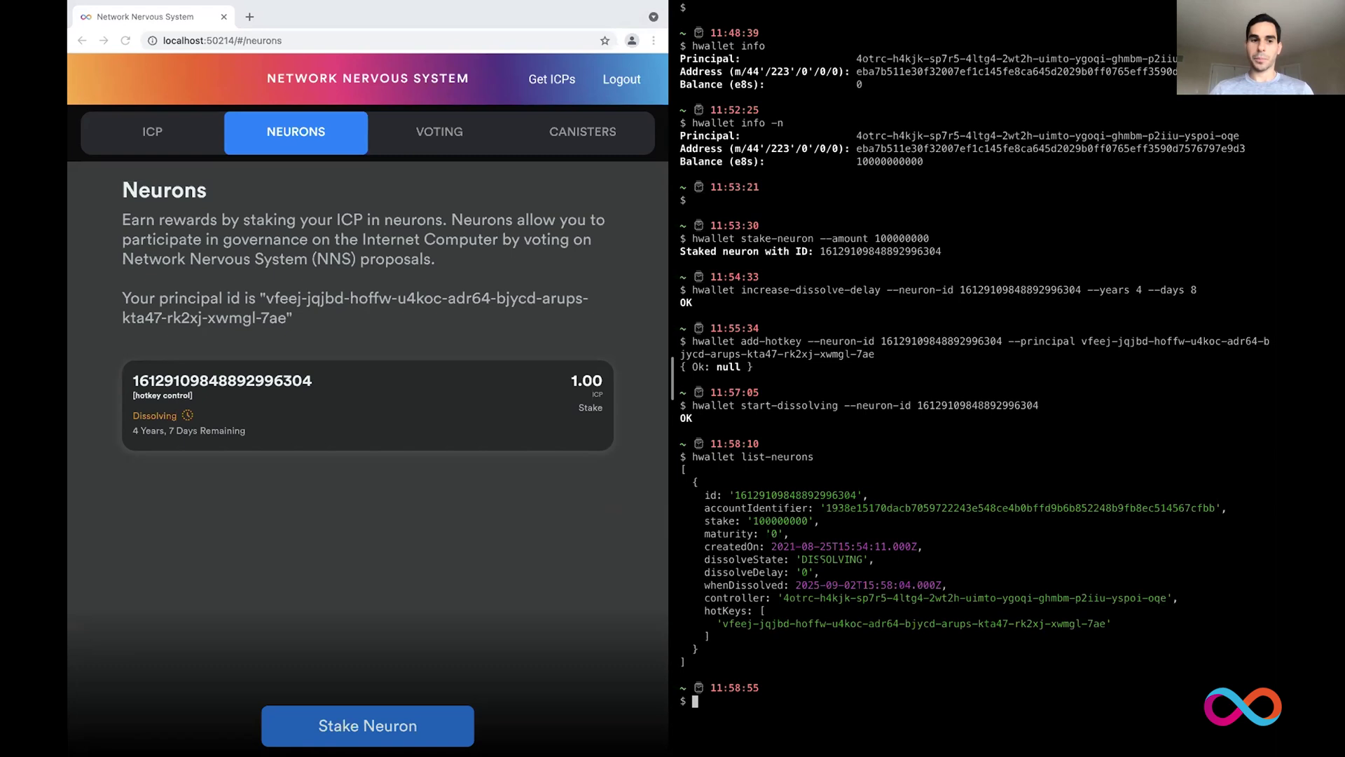
pyautogui.click(324, 399)
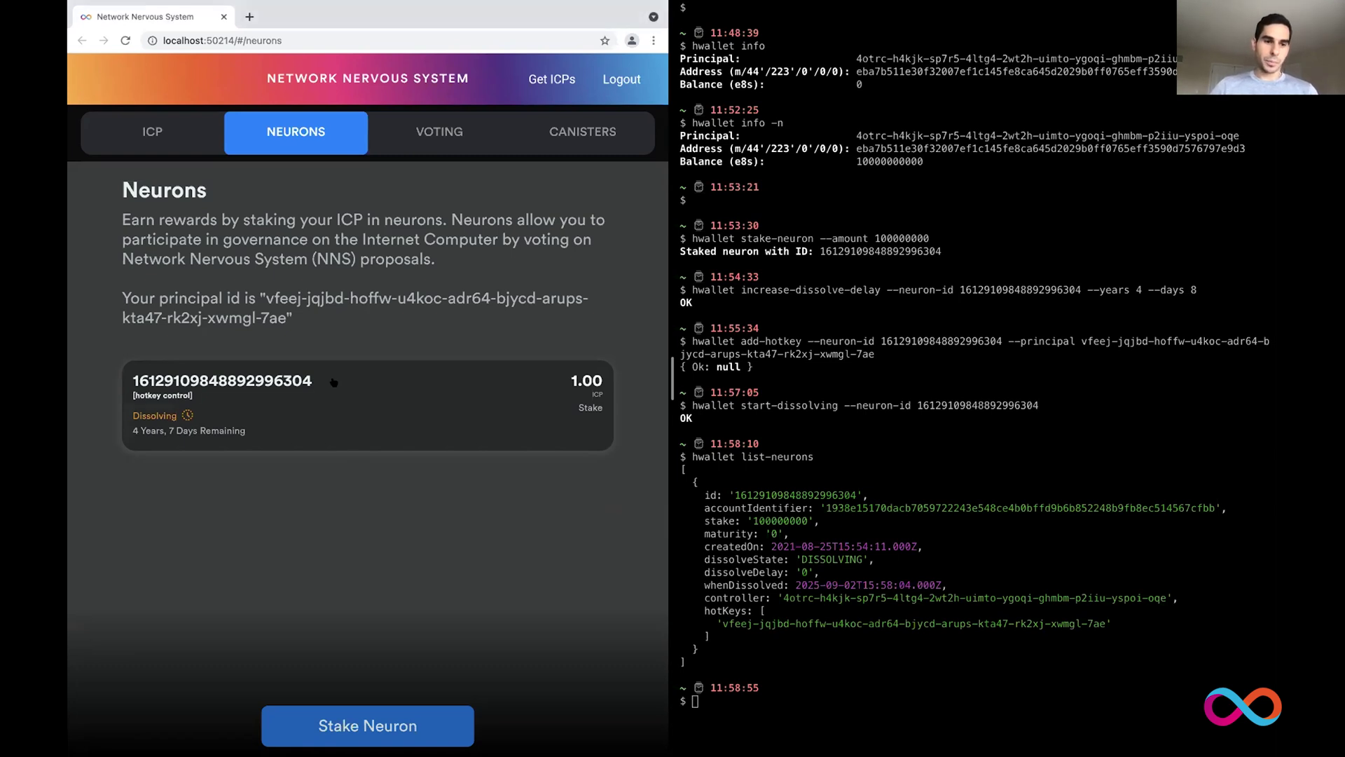
# Step: Review the 1 ICP neuron's details, then return to Accounts showing Main at 899.9999 ICP
pyautogui.click(333, 382)
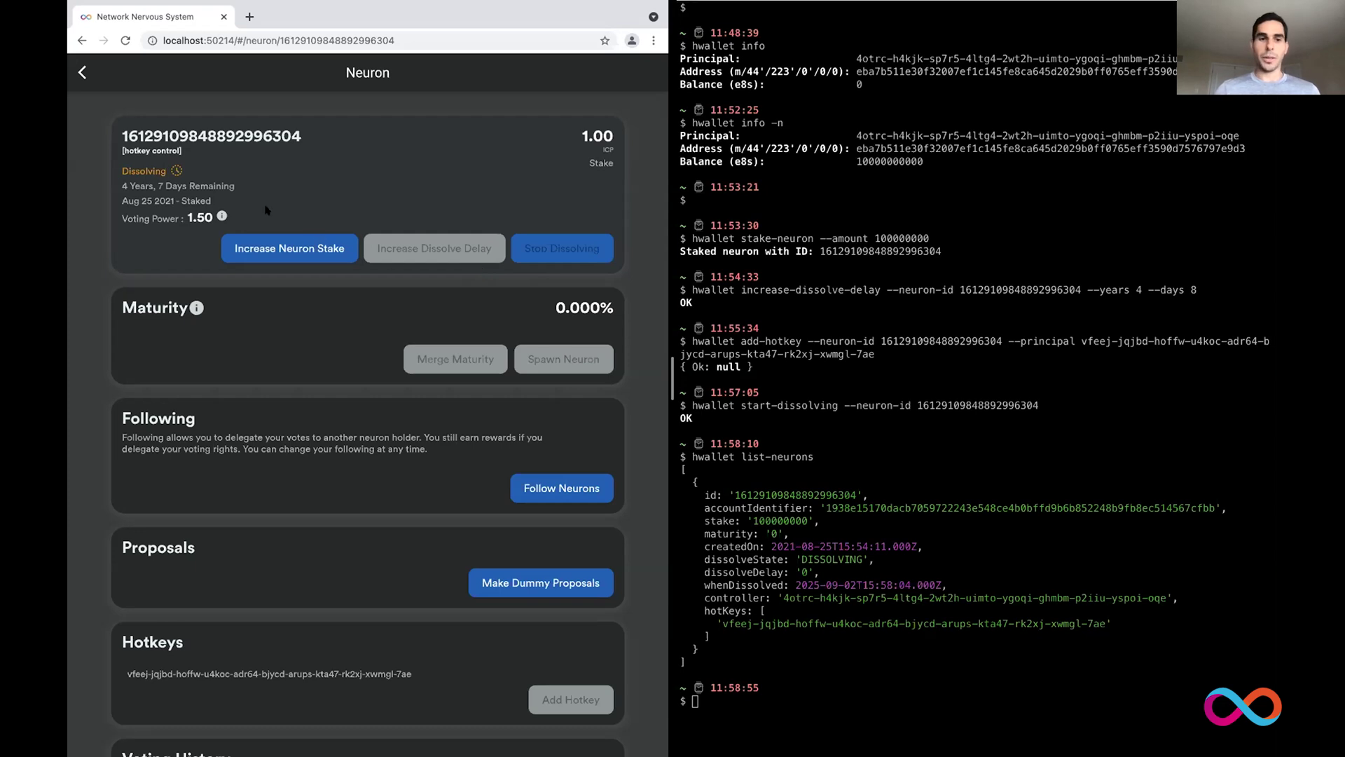
pyautogui.click(82, 72)
pyautogui.click(140, 131)
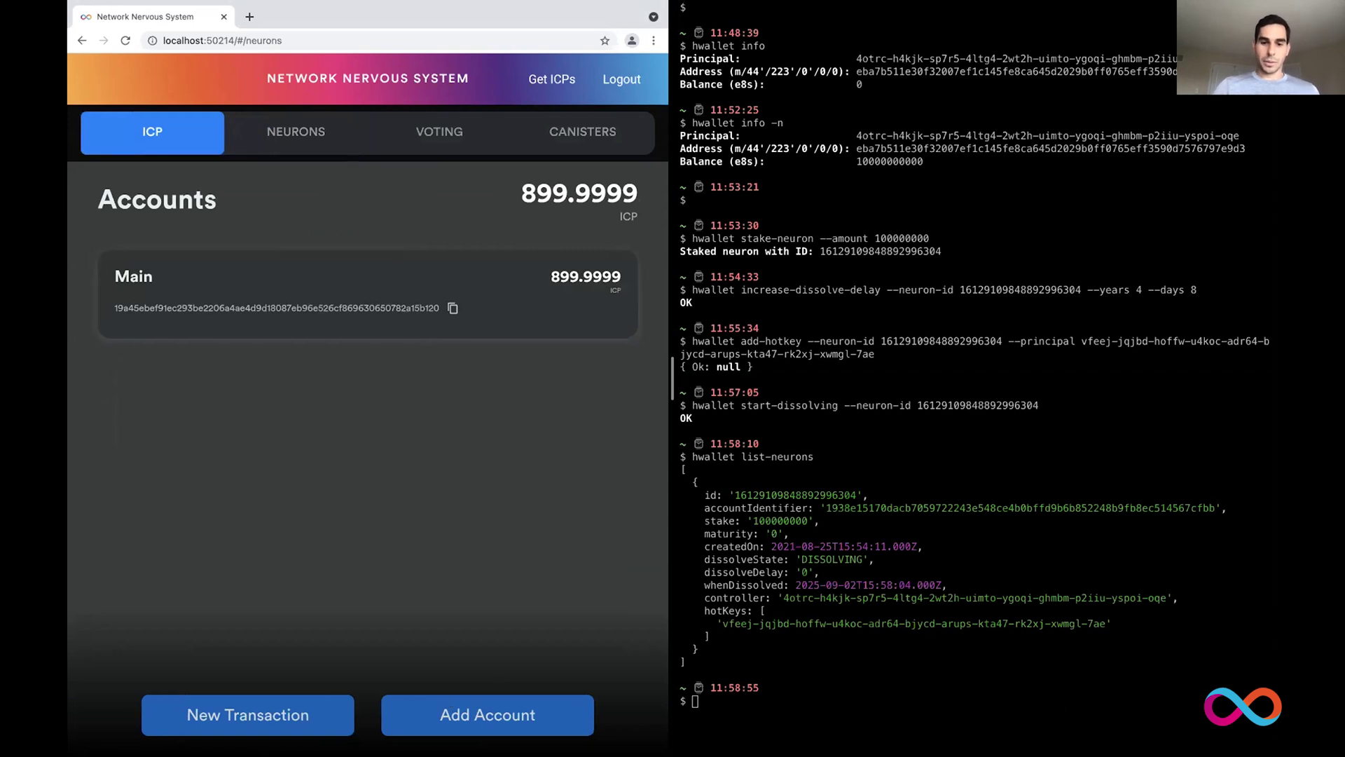
# Step: Attach the hardware wallet as account 'Ledger Nano S' (98.9999 ICP) and return to Accounts
pyautogui.click(454, 716)
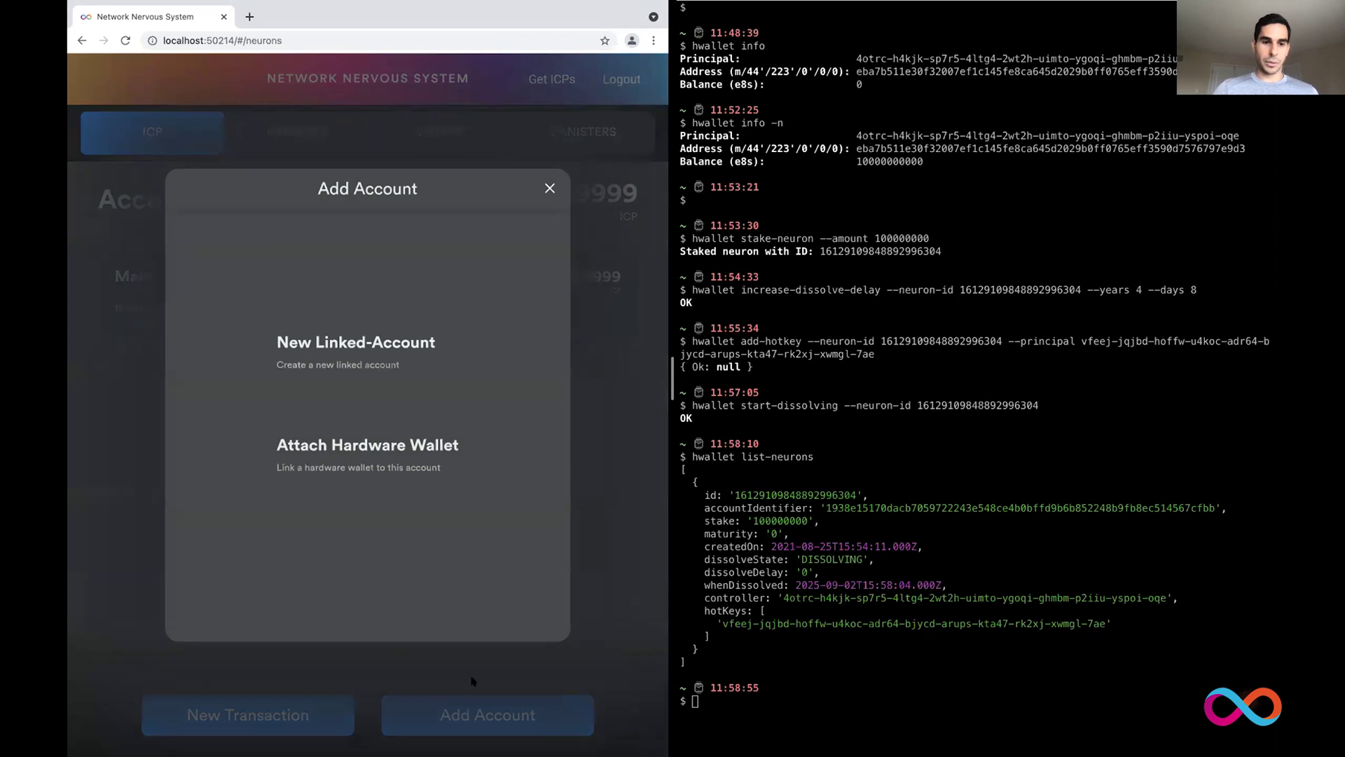
pyautogui.click(348, 457)
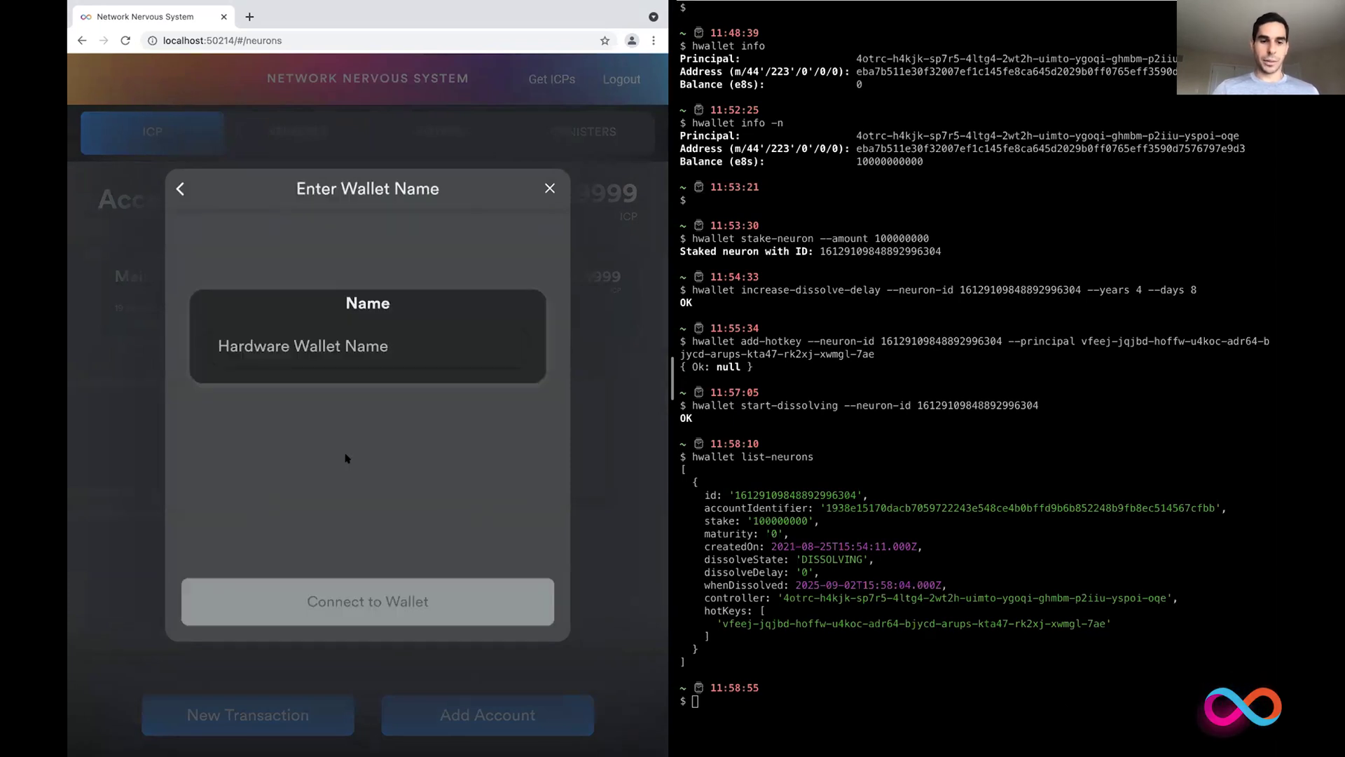
pyautogui.click(330, 334)
pyautogui.write('Ledger Nano S')
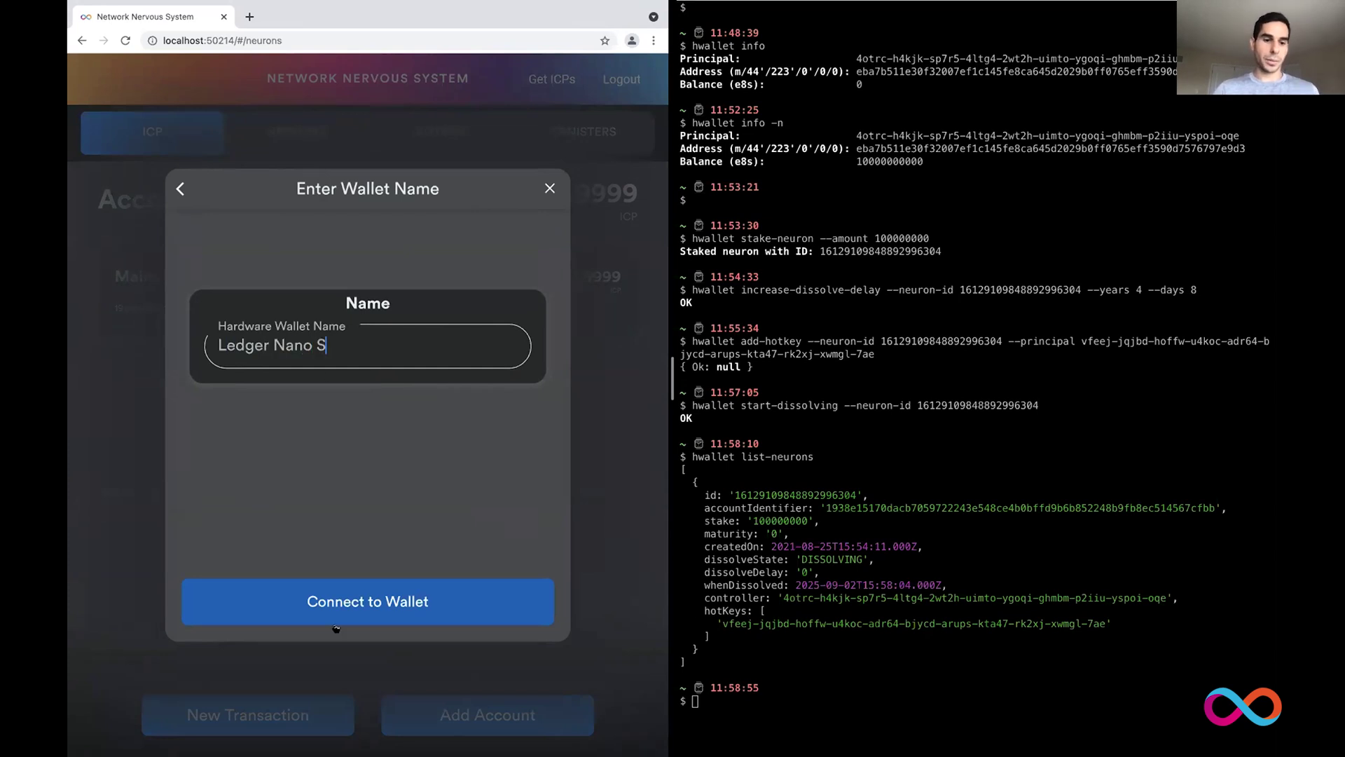
pyautogui.click(385, 601)
pyautogui.click(389, 419)
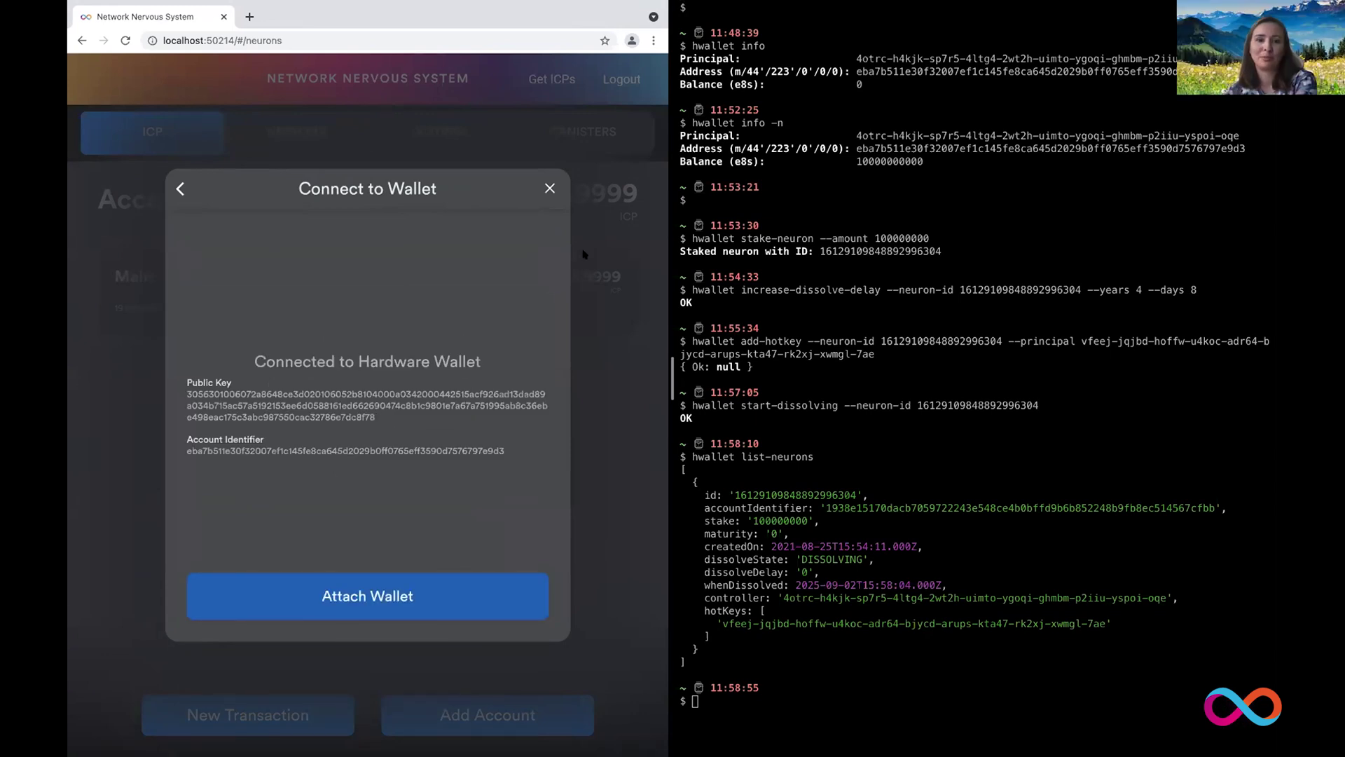
pyautogui.click(387, 588)
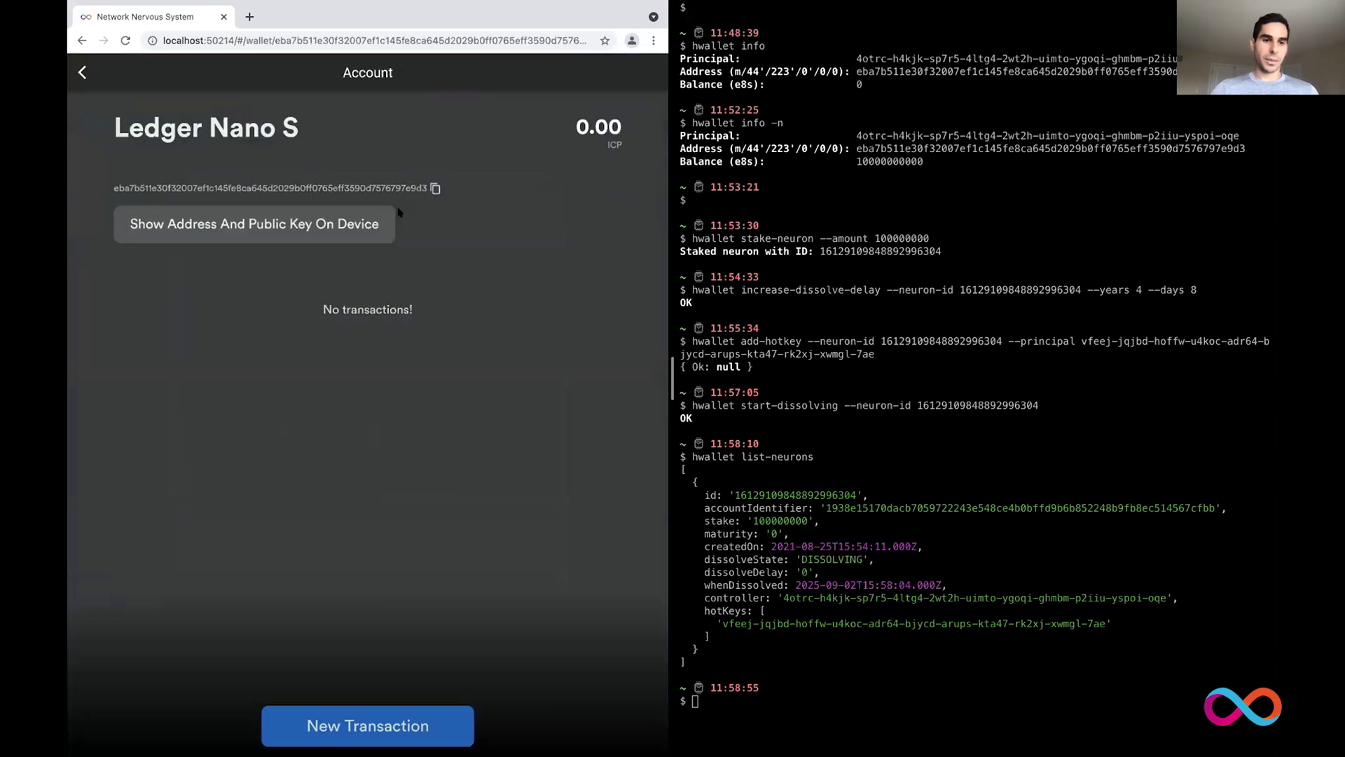
pyautogui.click(82, 72)
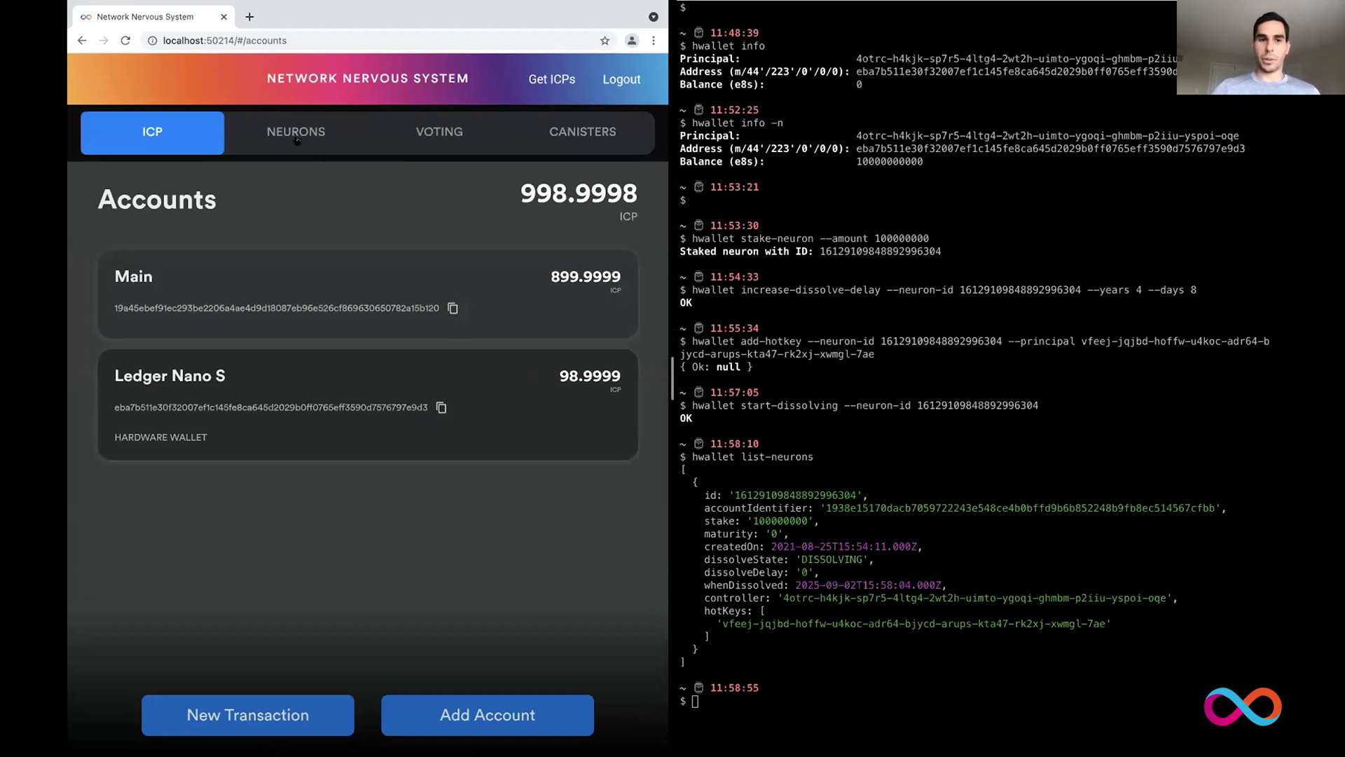
# Step: From the Neurons tab, create a 2 ICP neuron funded by the Ledger Nano S account
pyautogui.click(297, 139)
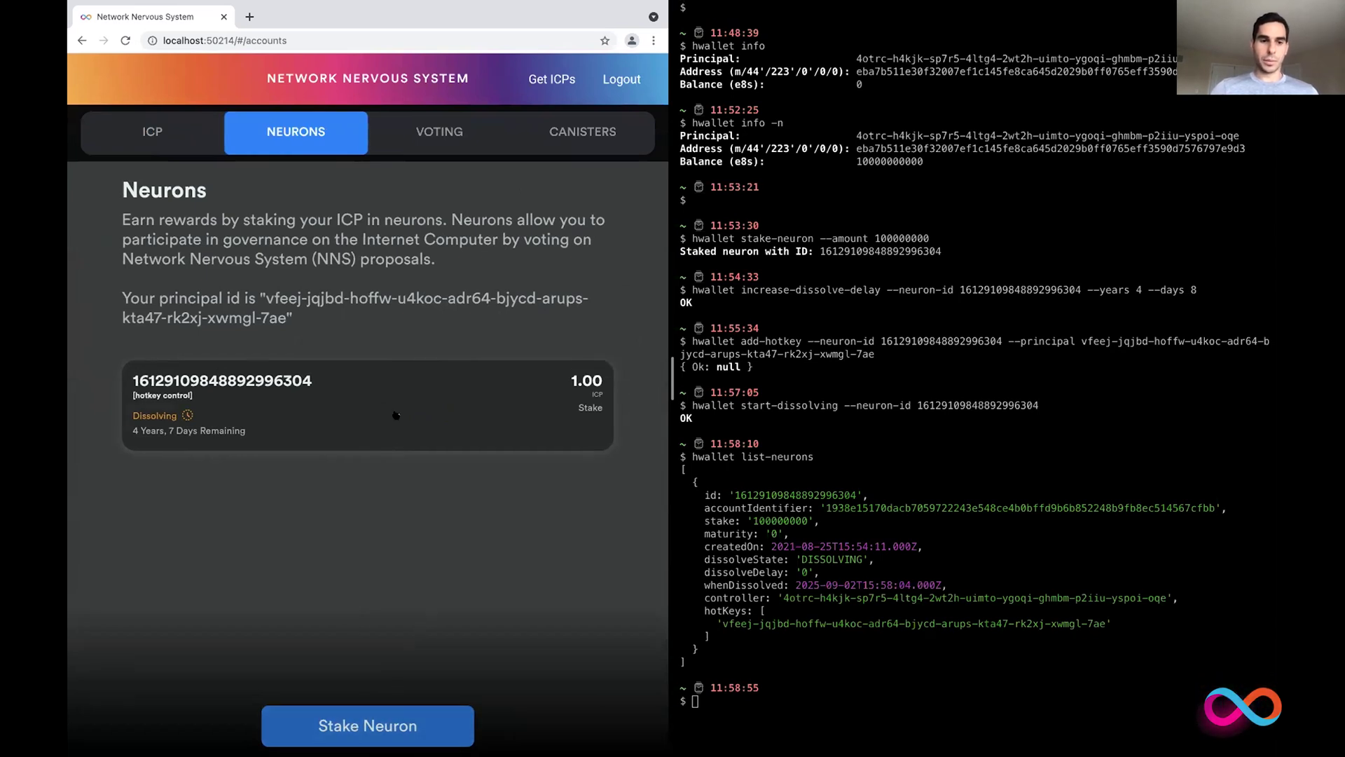
pyautogui.click(323, 709)
pyautogui.click(303, 379)
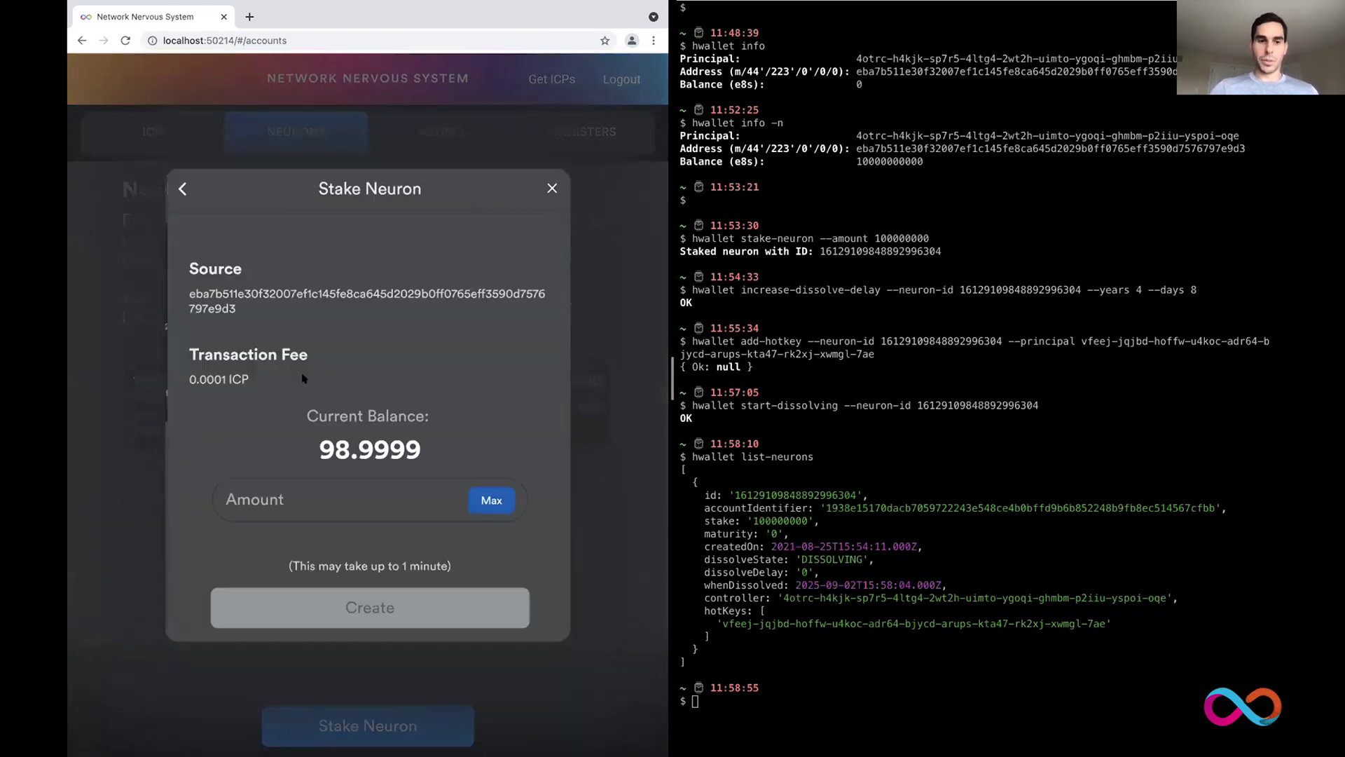
pyautogui.click(299, 496)
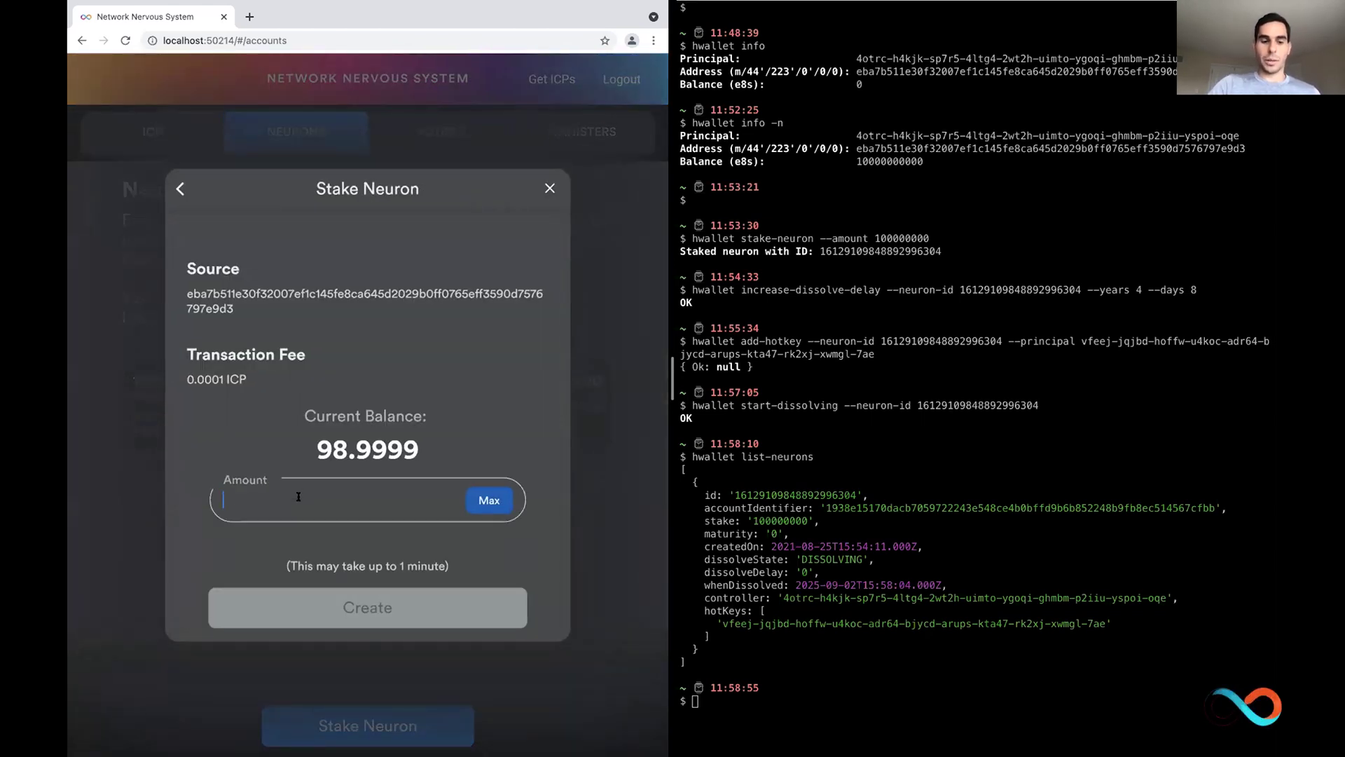
pyautogui.write('2')
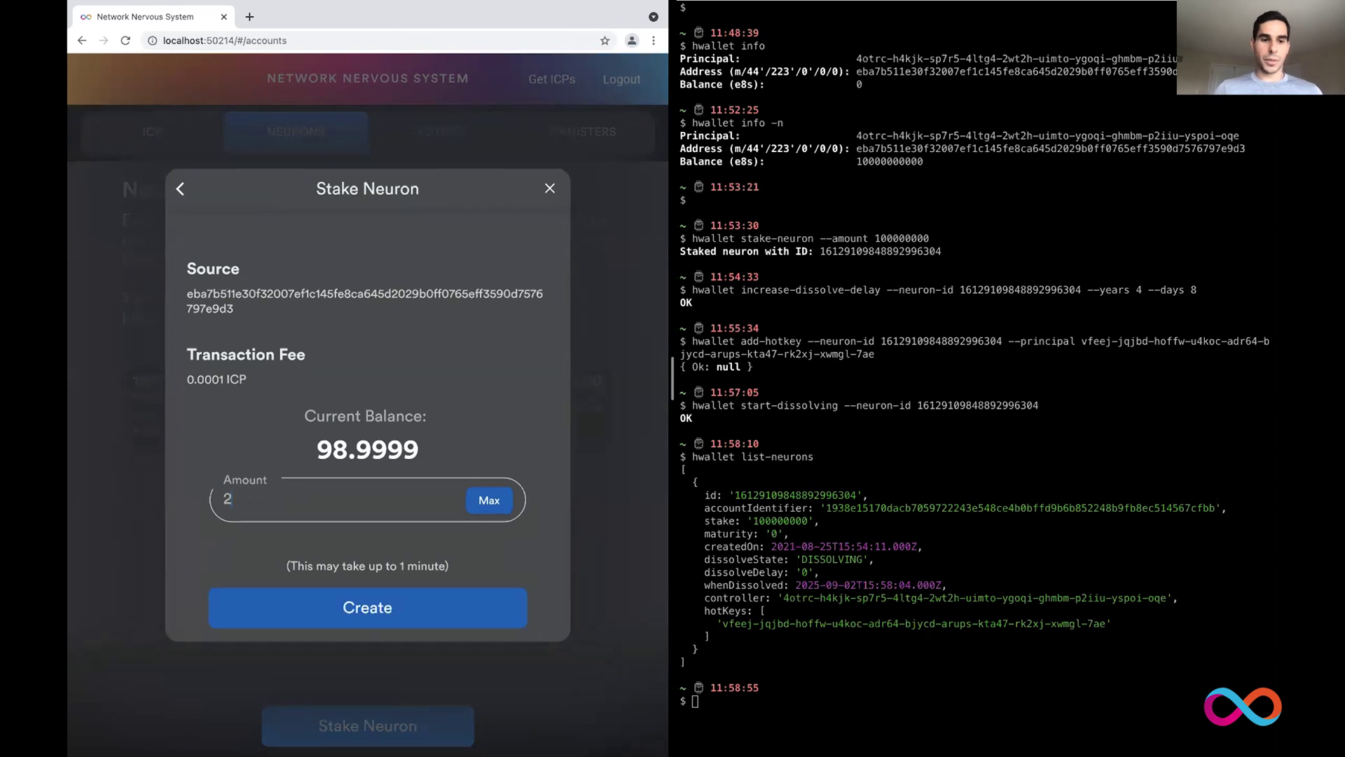
pyautogui.click(393, 606)
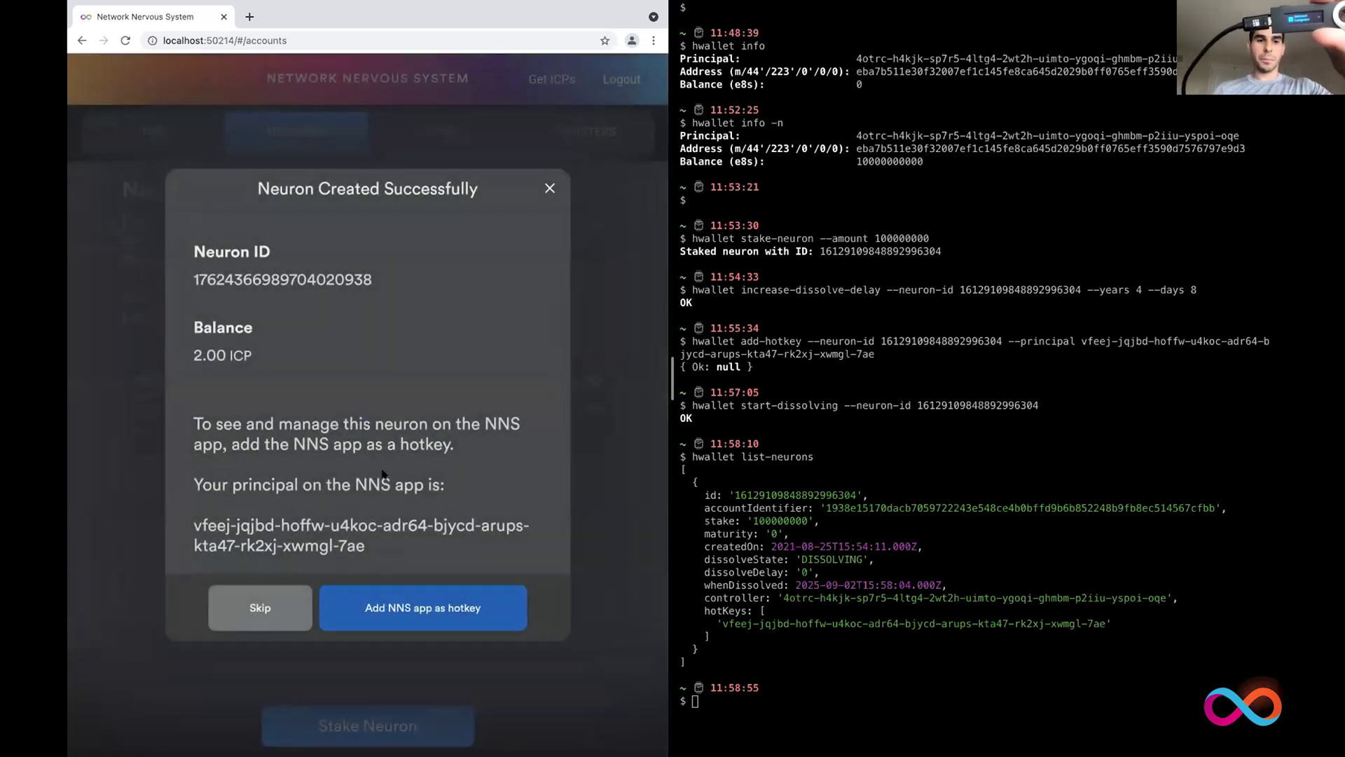
# Step: Add the NNS app as hotkey to the new 2.00 ICP neuron, approving on the device
pyautogui.click(389, 607)
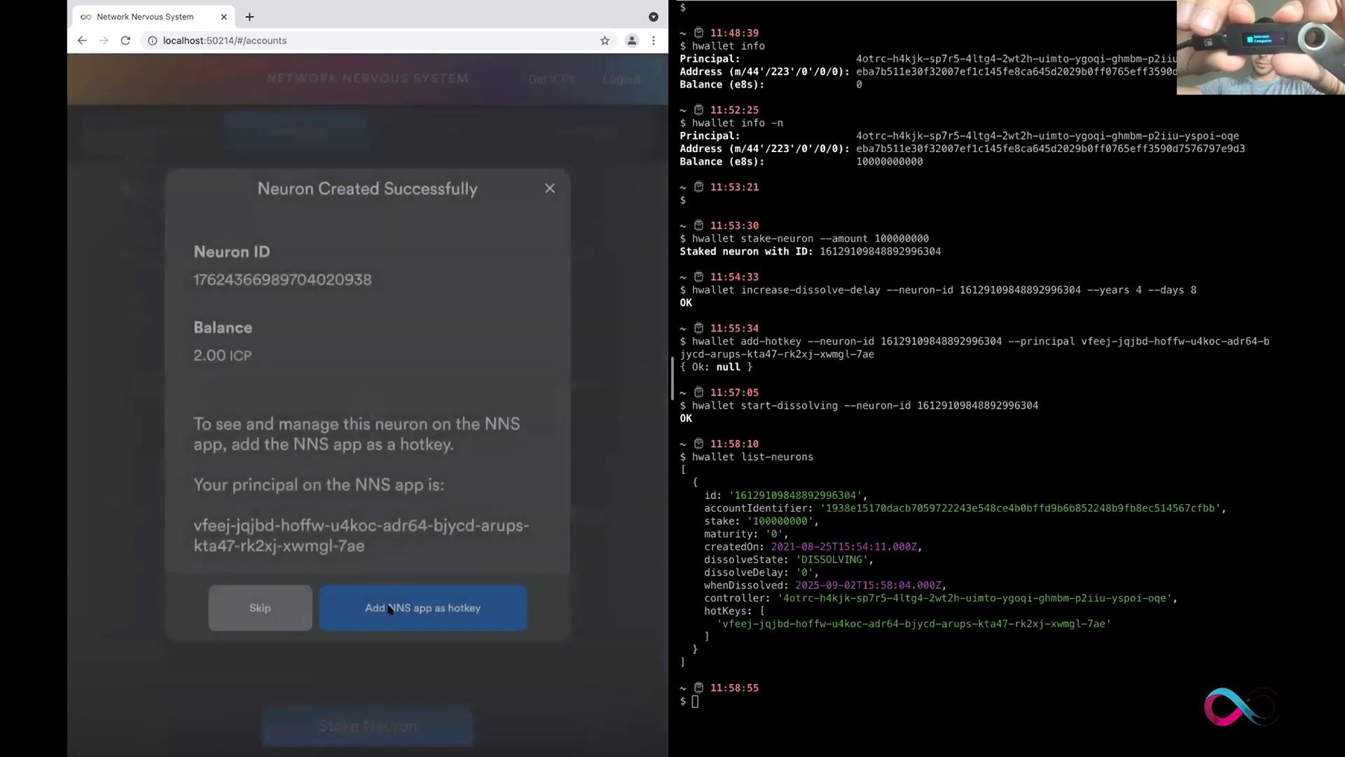
pyautogui.click(389, 608)
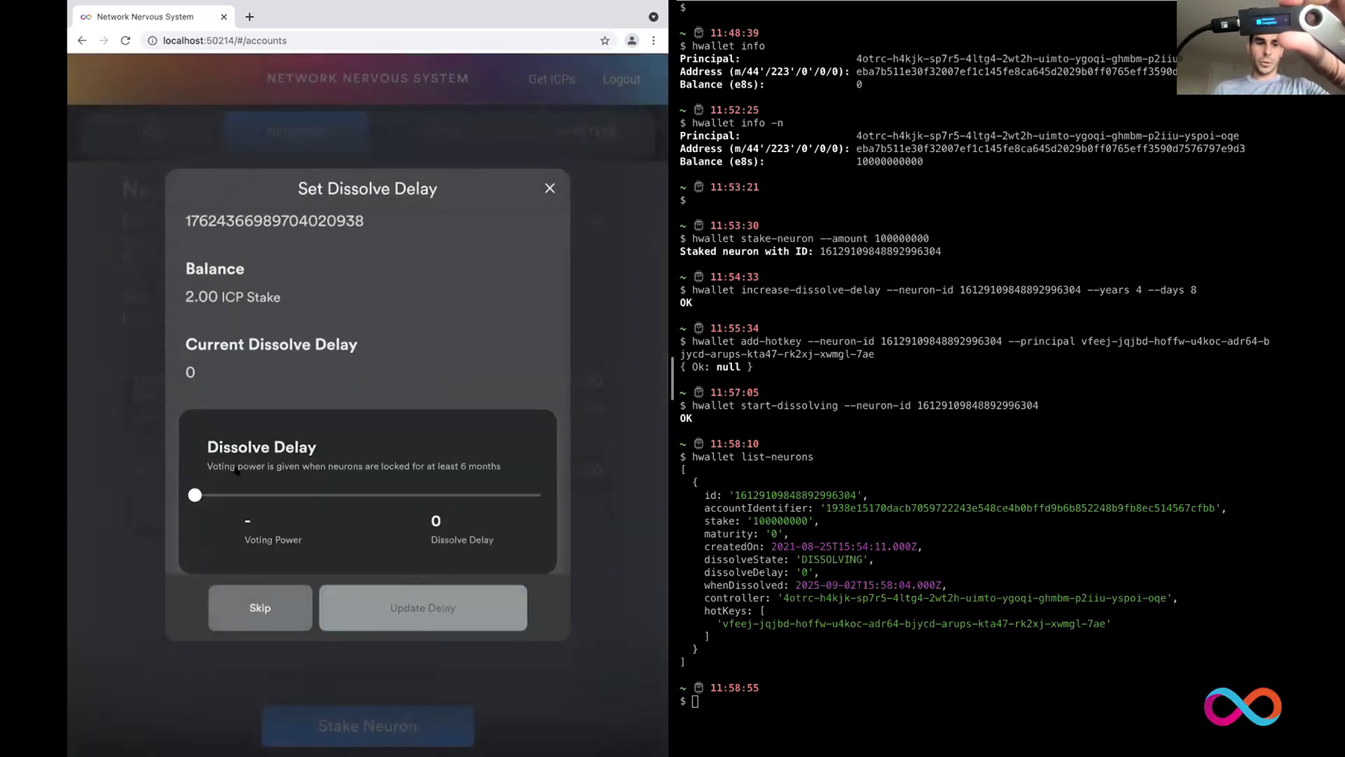
# Step: Set the 2 ICP neuron's dissolve delay to 4 Years, 12 Days and confirm the increase
pyautogui.moveTo(196, 495); pyautogui.dragTo(440, 494)
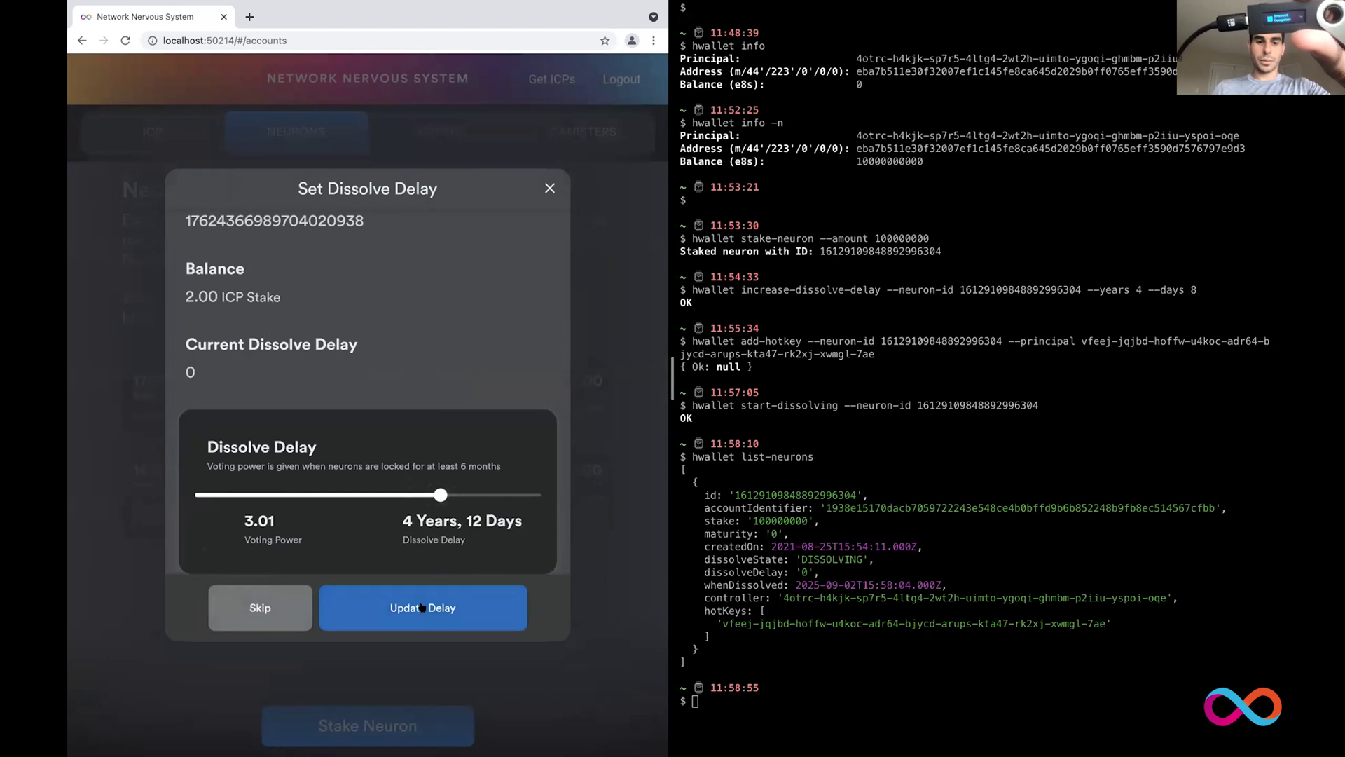
pyautogui.click(422, 611)
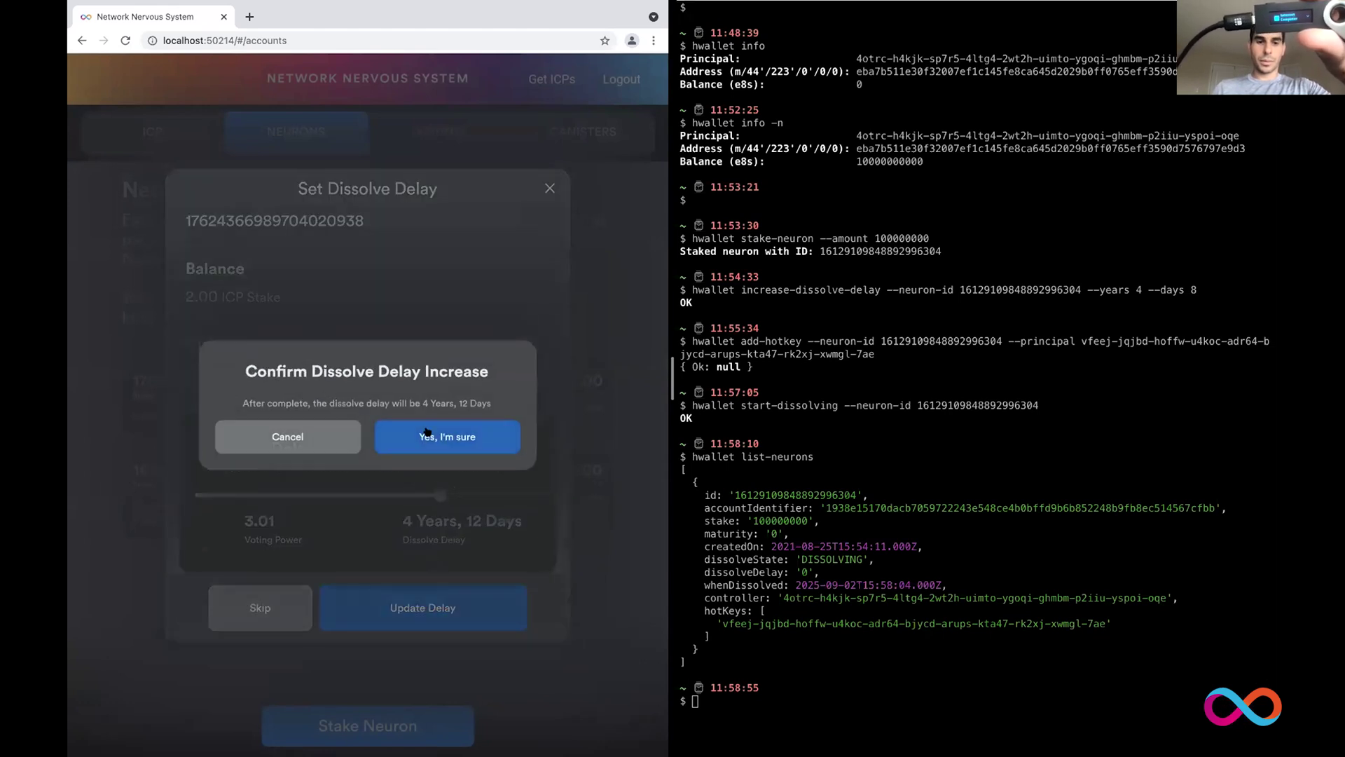
pyautogui.click(426, 432)
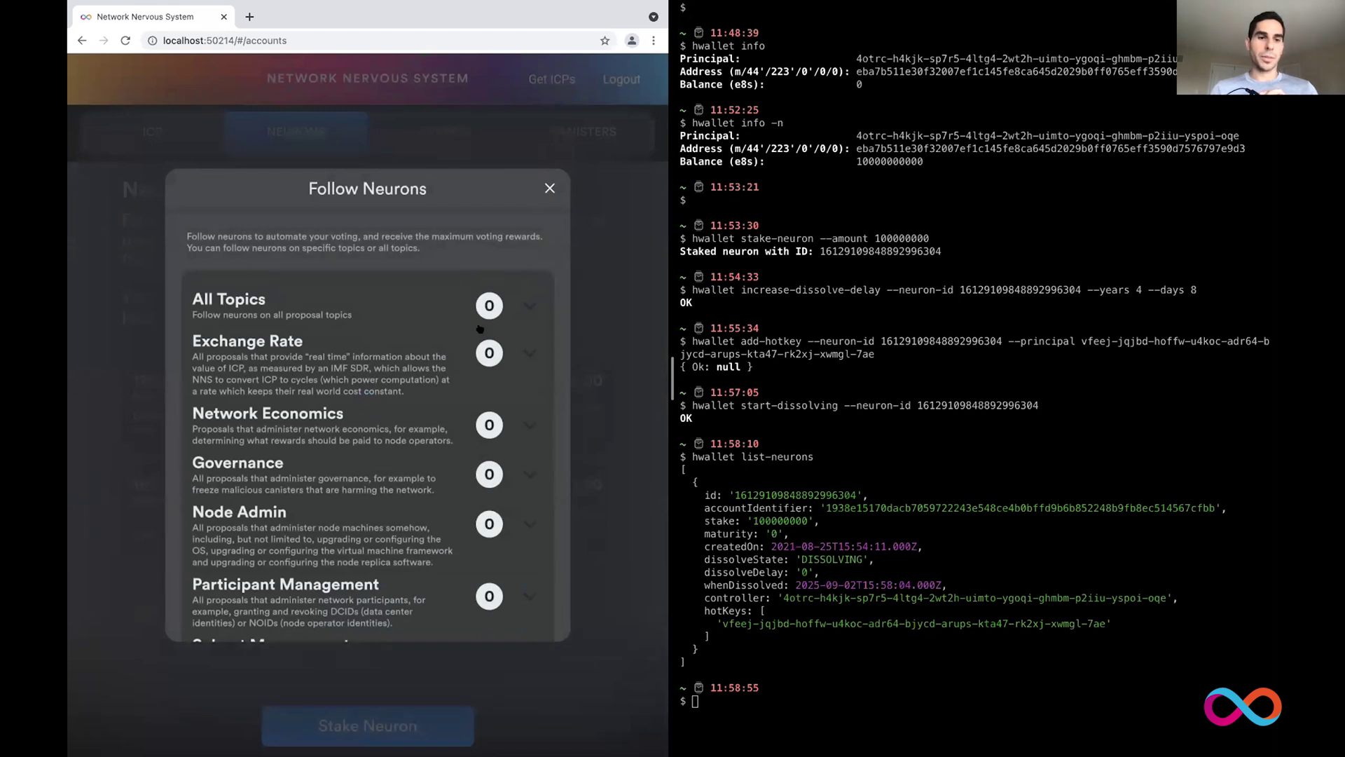
# Step: Close the Follow Neurons dialog without following anyone and open the new locked 2 ICP neuron
pyautogui.scroll(-2, 461, 271)
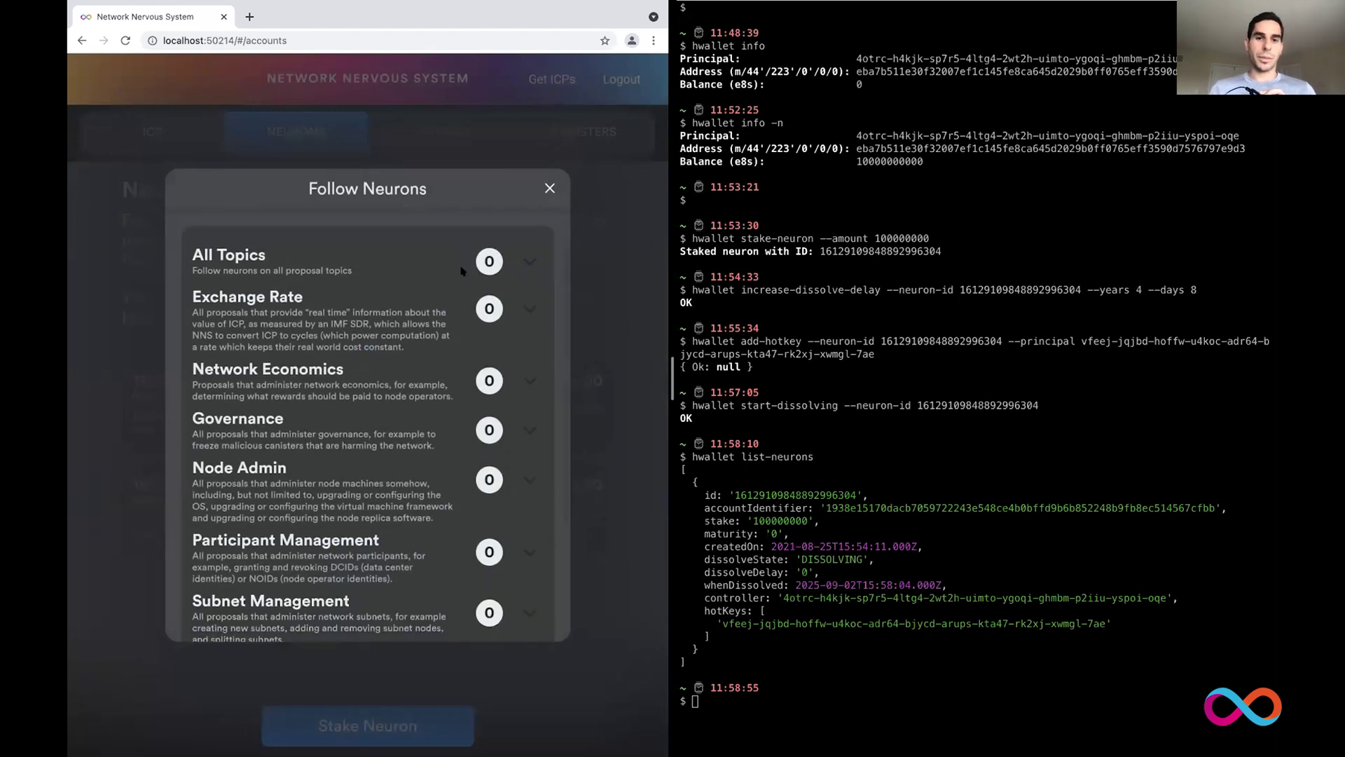
pyautogui.click(550, 188)
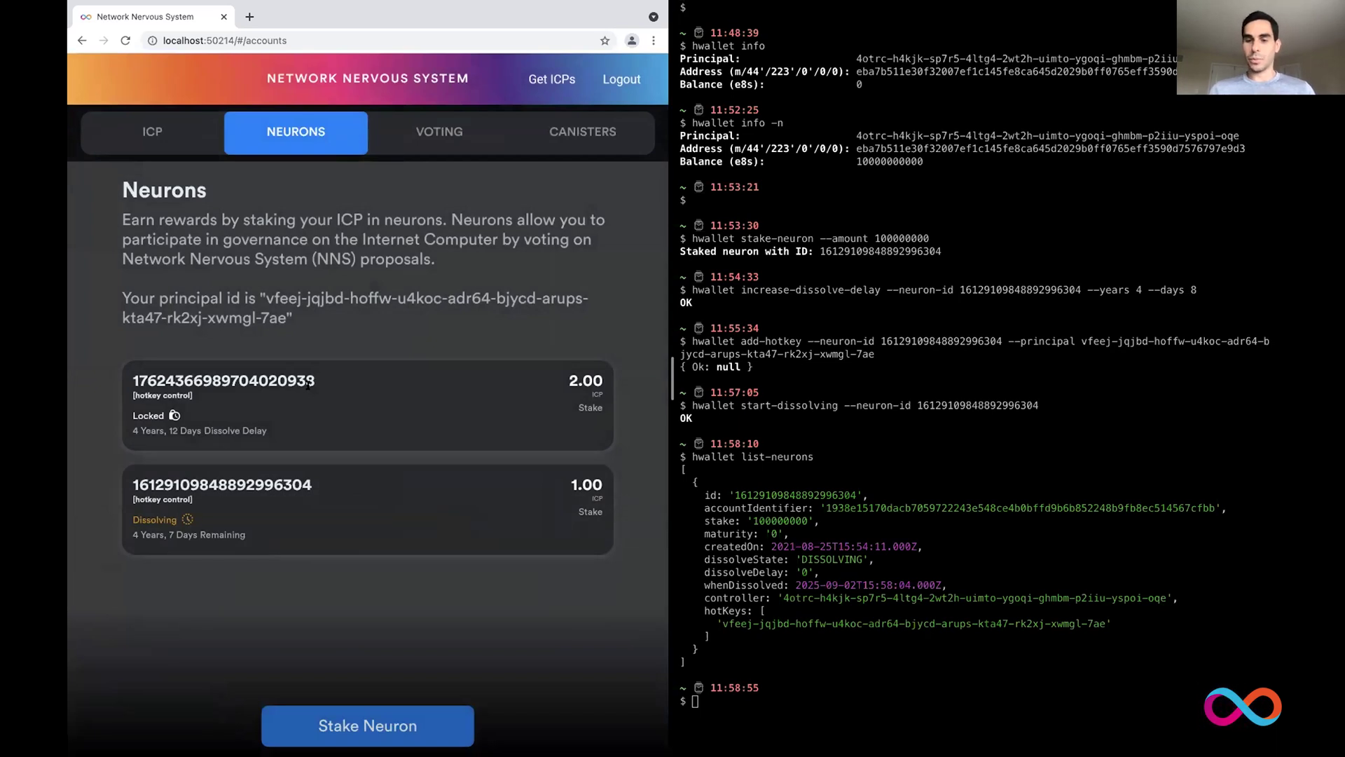
pyautogui.click(349, 388)
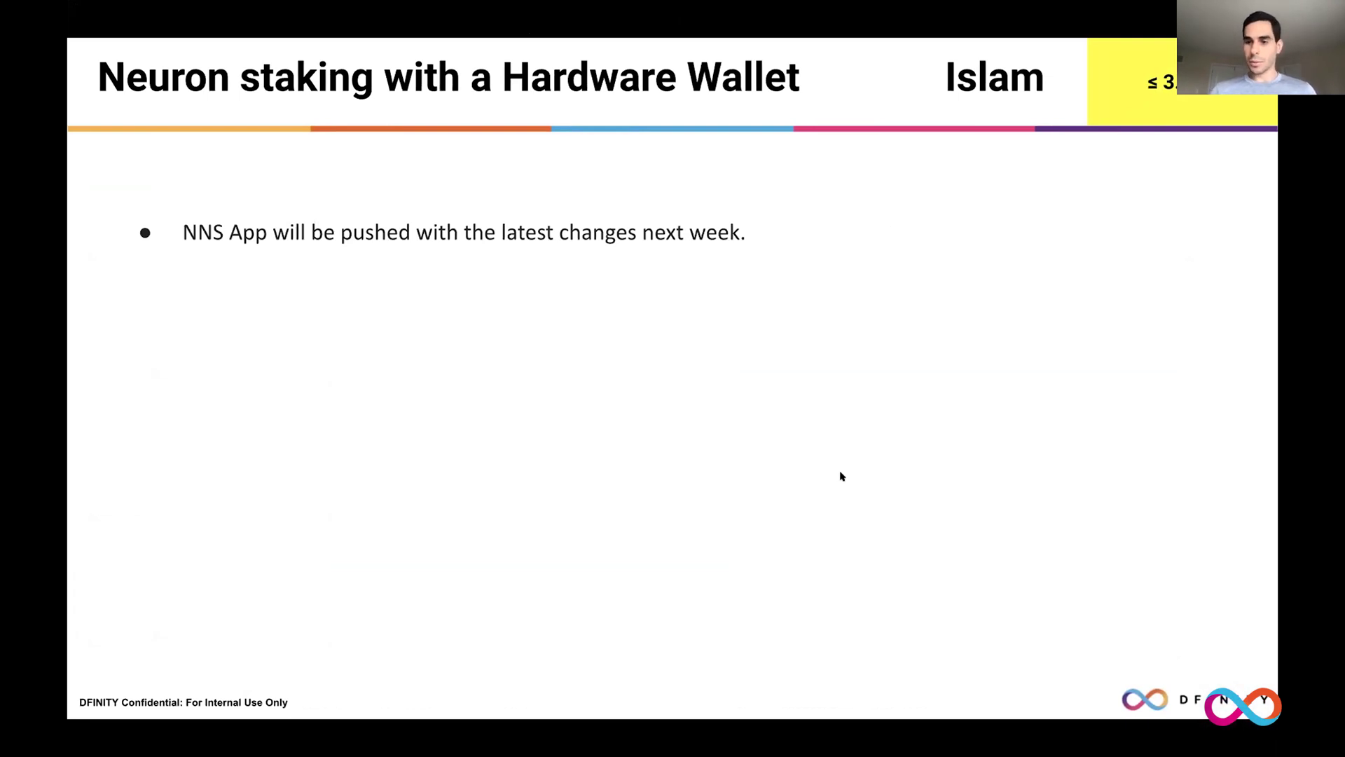
# Step: Reveal bullets on next week's CLI availability, the developer preview GitHub link, and #eng-nns-dapp/#hardware-wallets
pyautogui.press('Right')
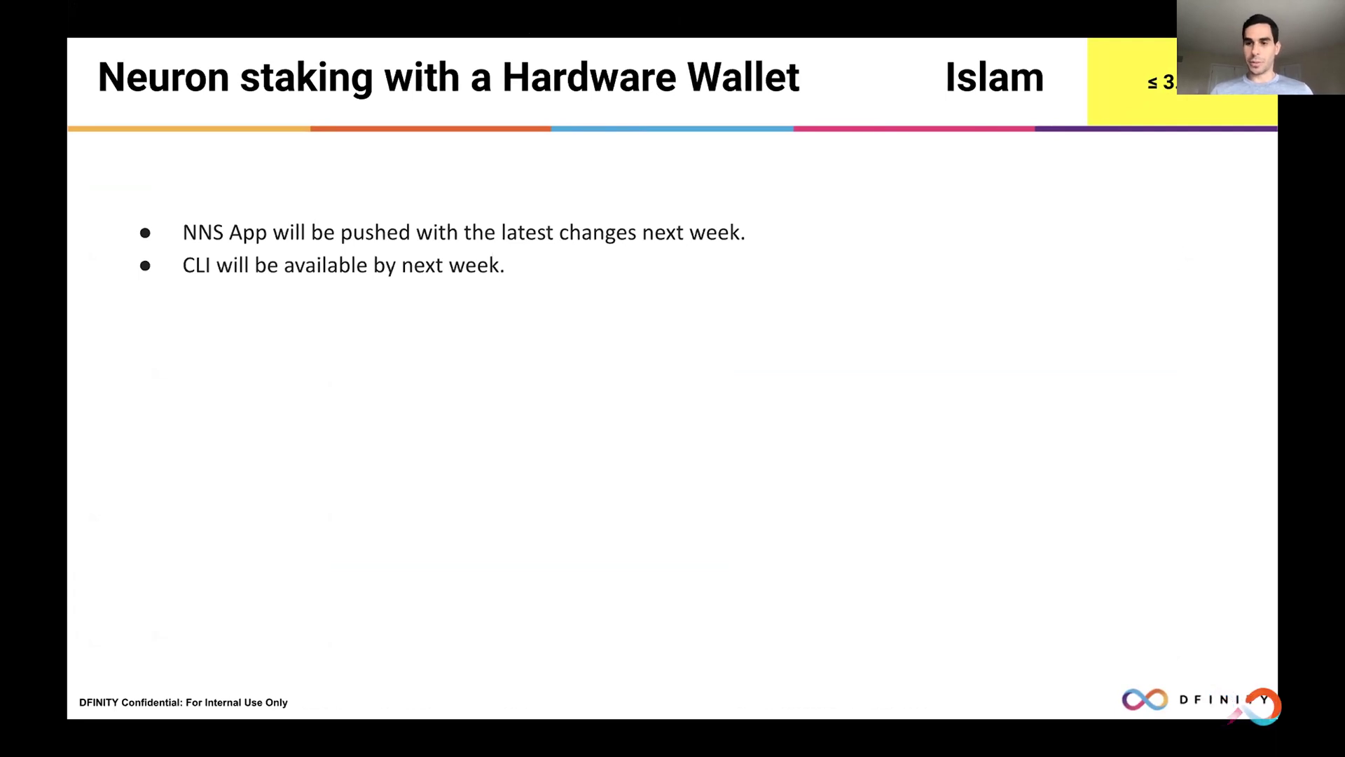
pyautogui.press('Right')
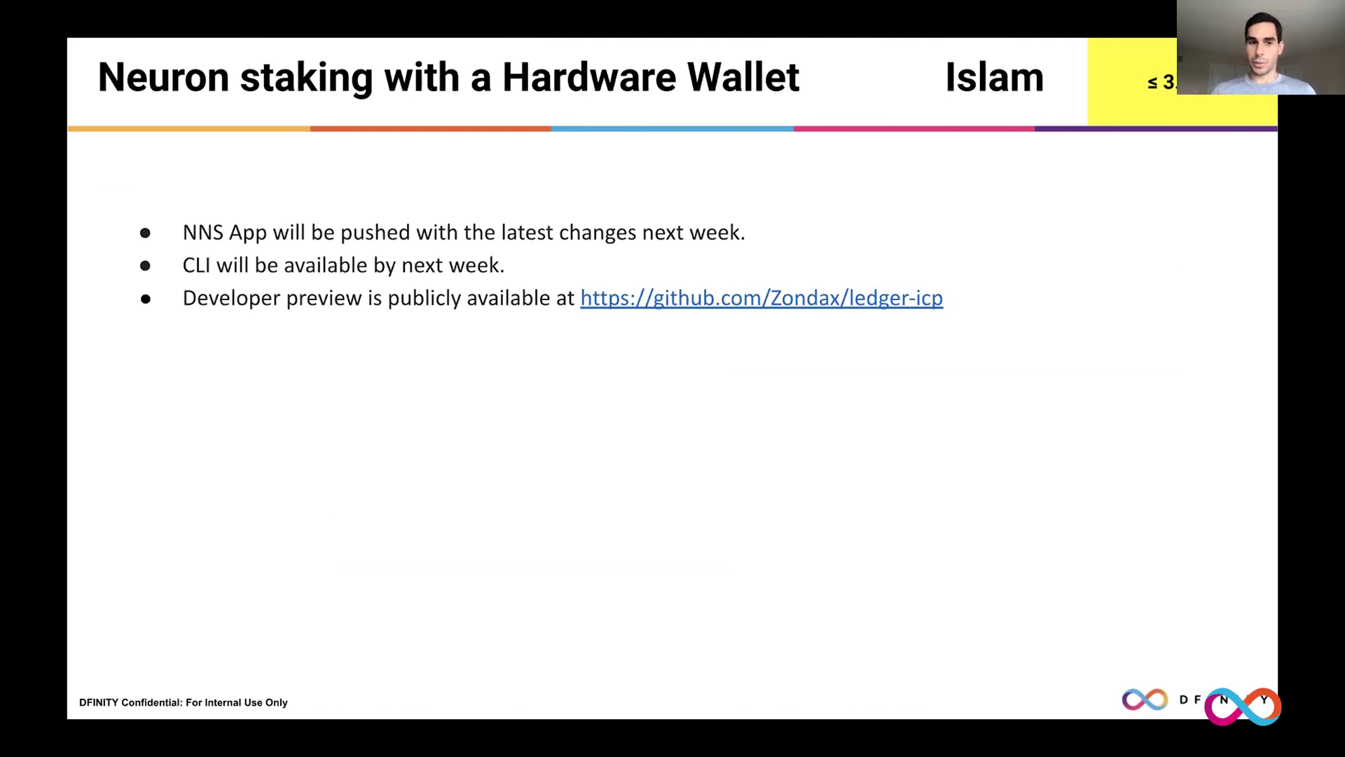
pyautogui.press('Right')
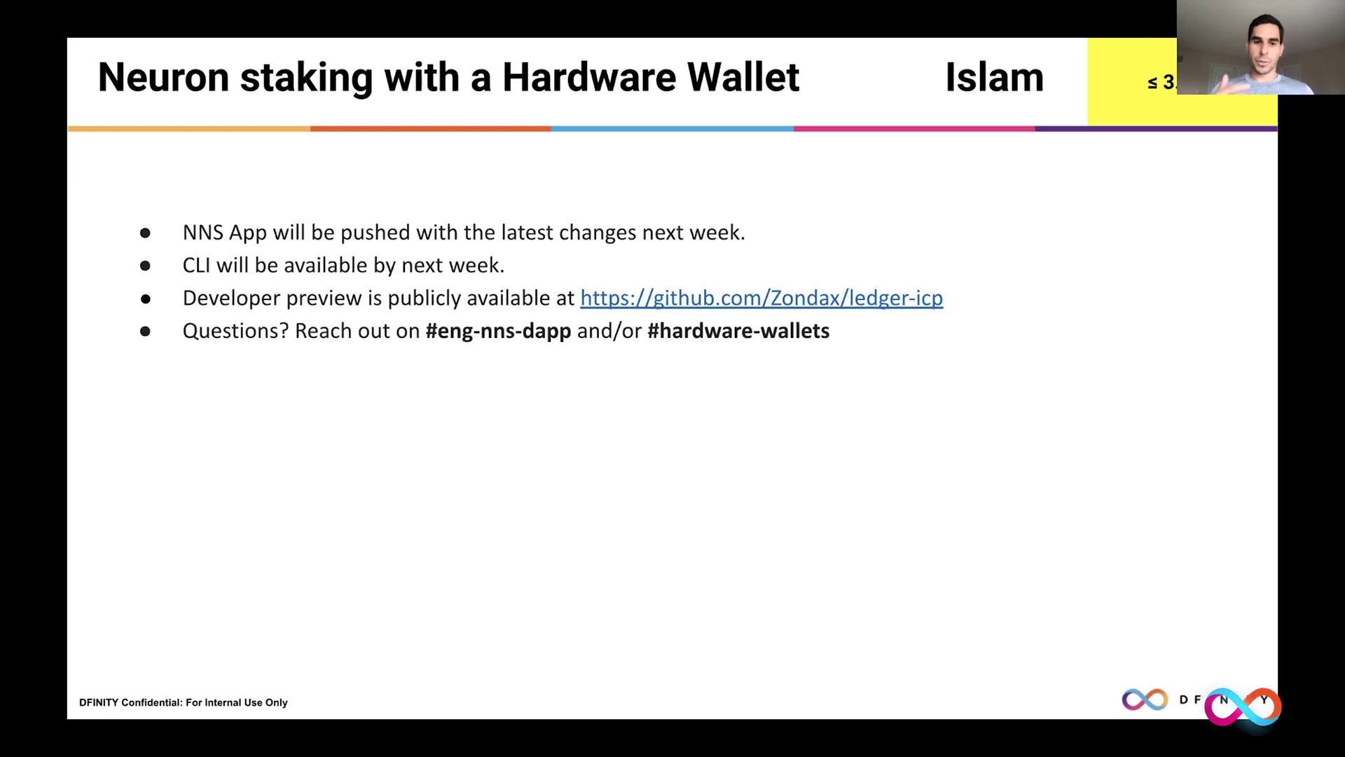